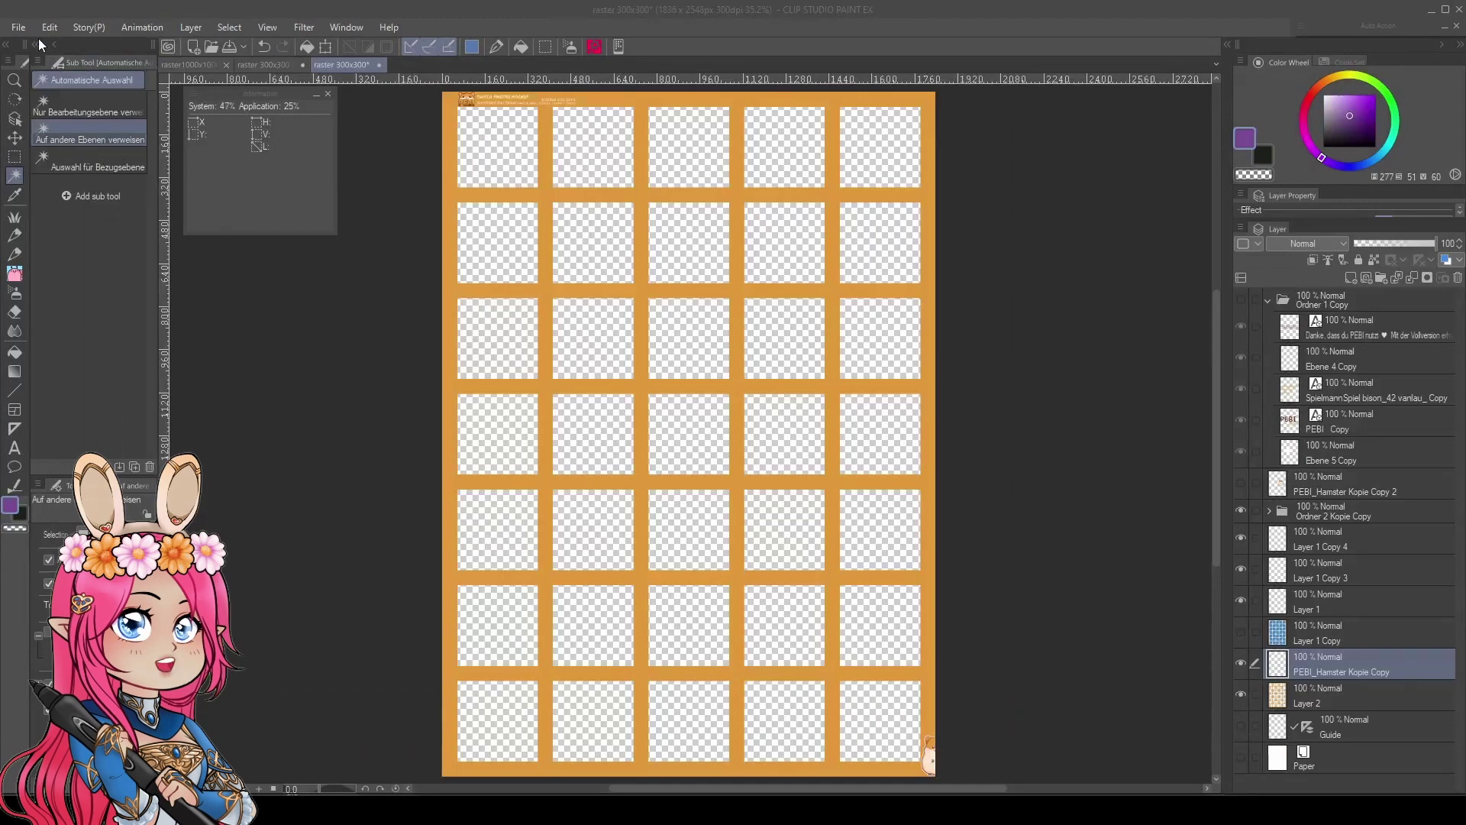
# Step: Create a new 512×512 px canvas and fill Layer 1 solid purple
pyautogui.click(19, 26)
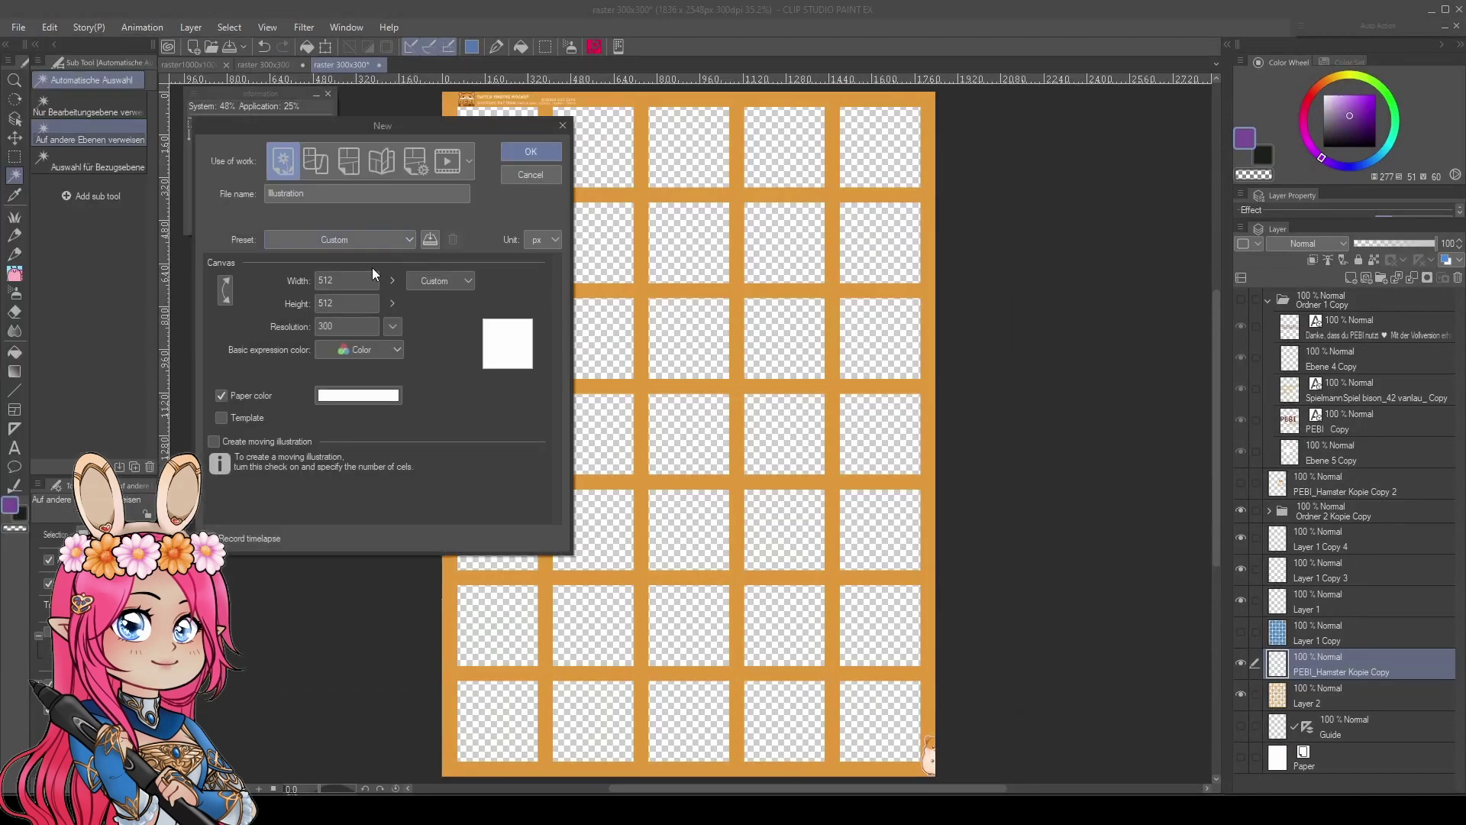
pyautogui.click(536, 148)
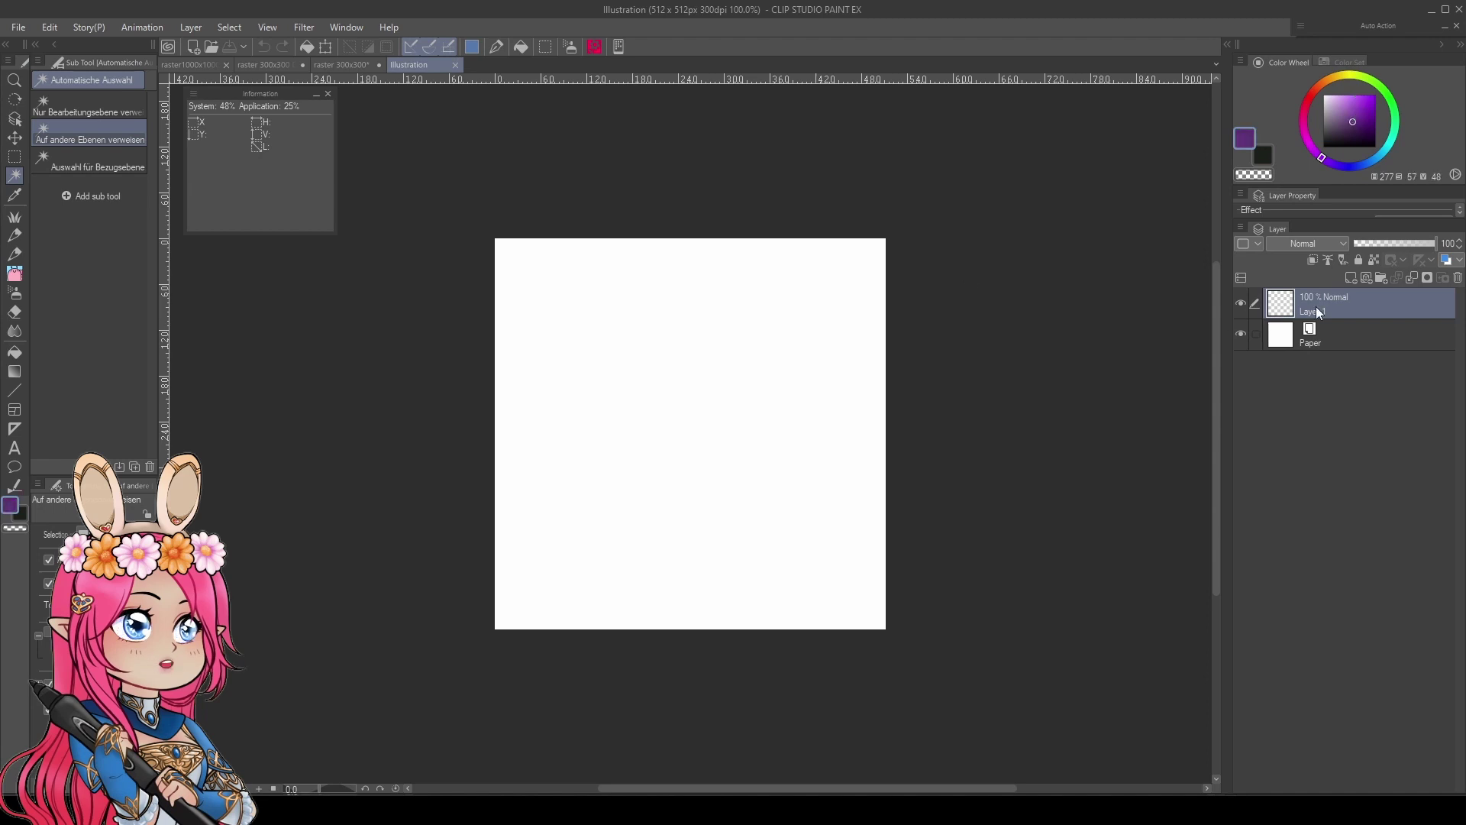
pyautogui.click(14, 352)
pyautogui.click(828, 323)
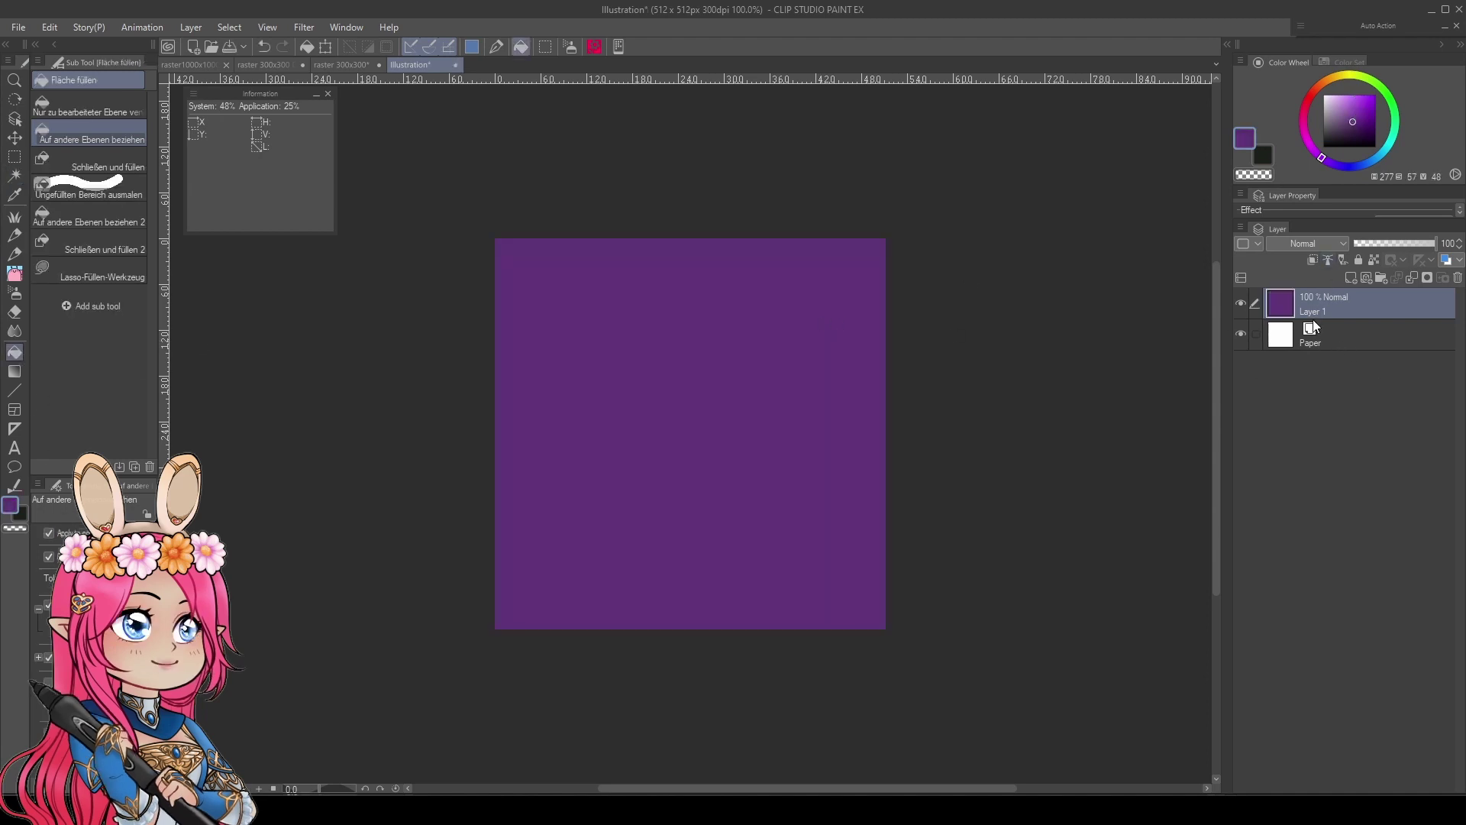
# Step: Add an empty raster layer above the purple layer
pyautogui.click(1349, 279)
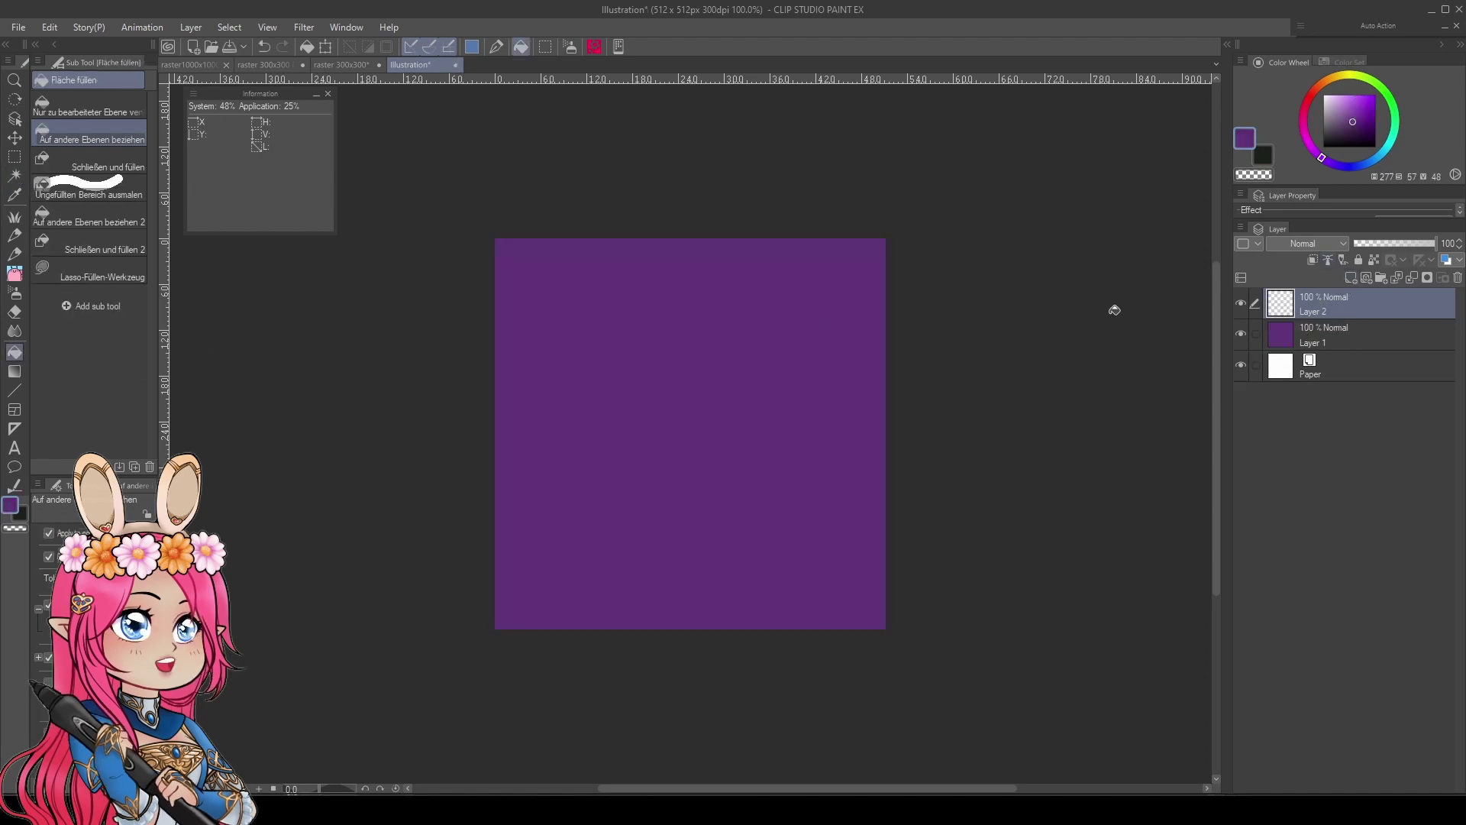
pyautogui.click(49, 27)
pyautogui.click(109, 457)
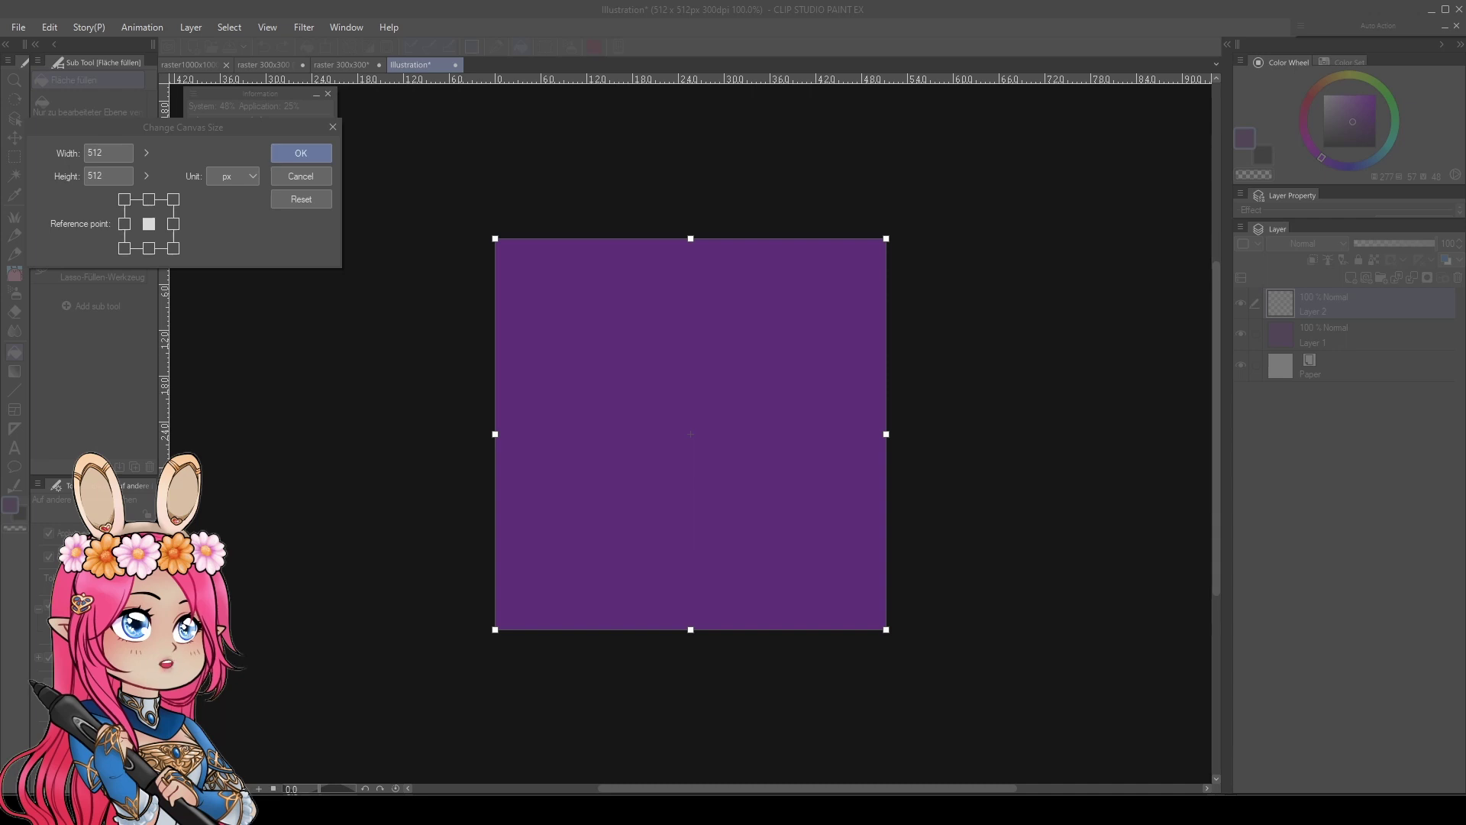
# Step: Resize the canvas to 624×624 px with the purple square centred in a white margin
pyautogui.click(33, 154)
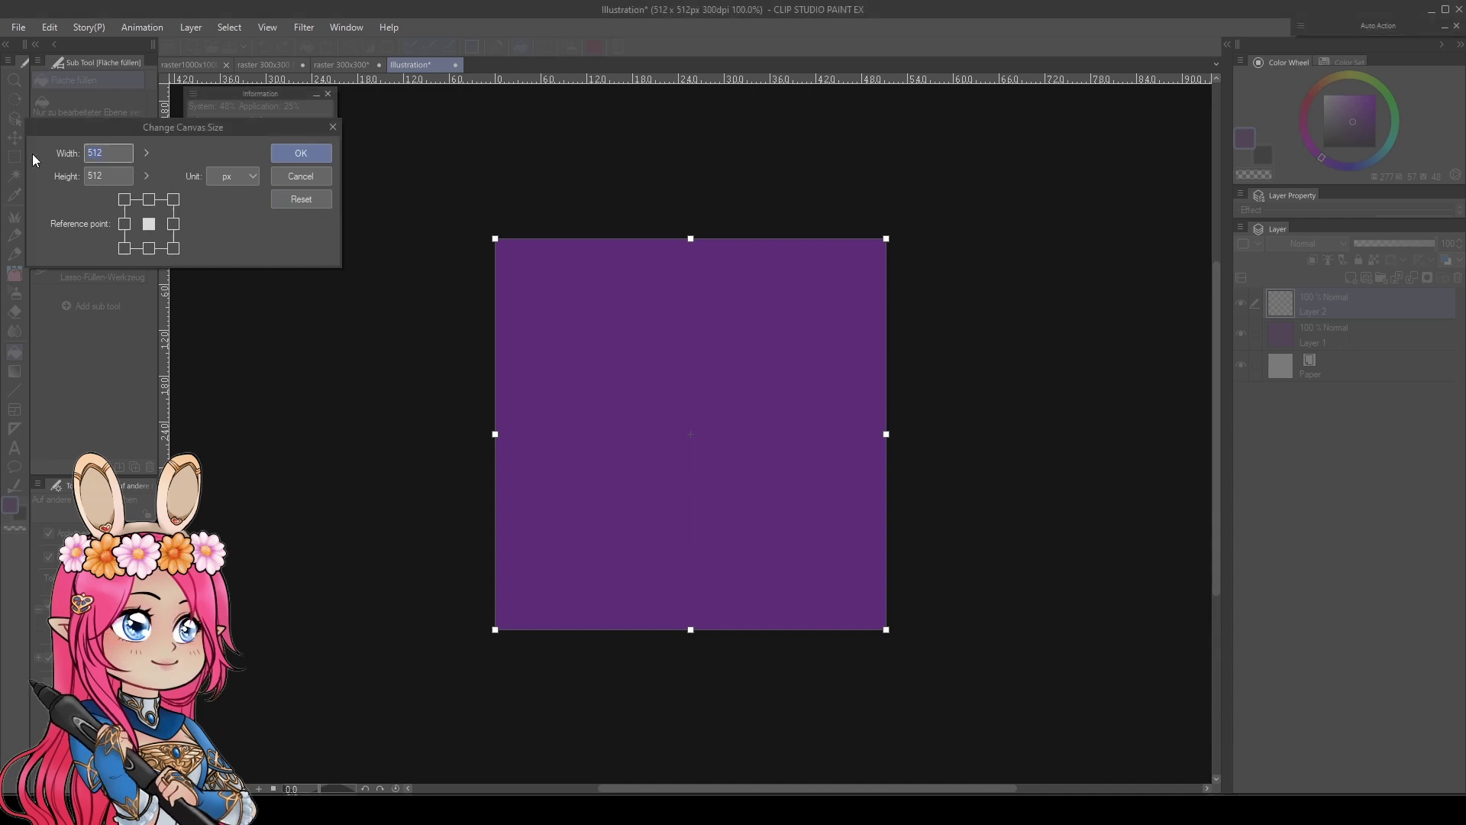
pyautogui.write('634')
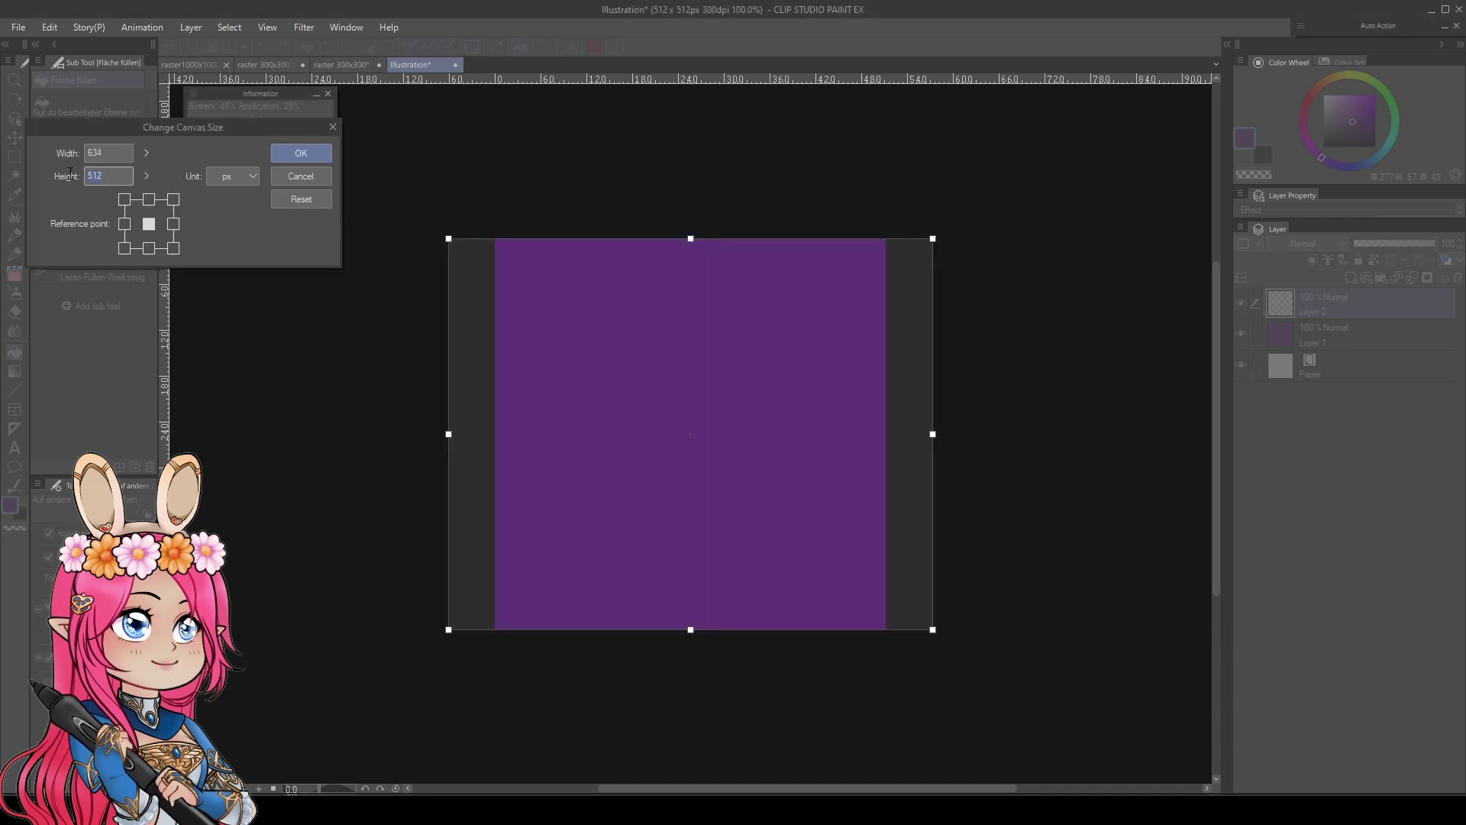
pyautogui.press('Tab')
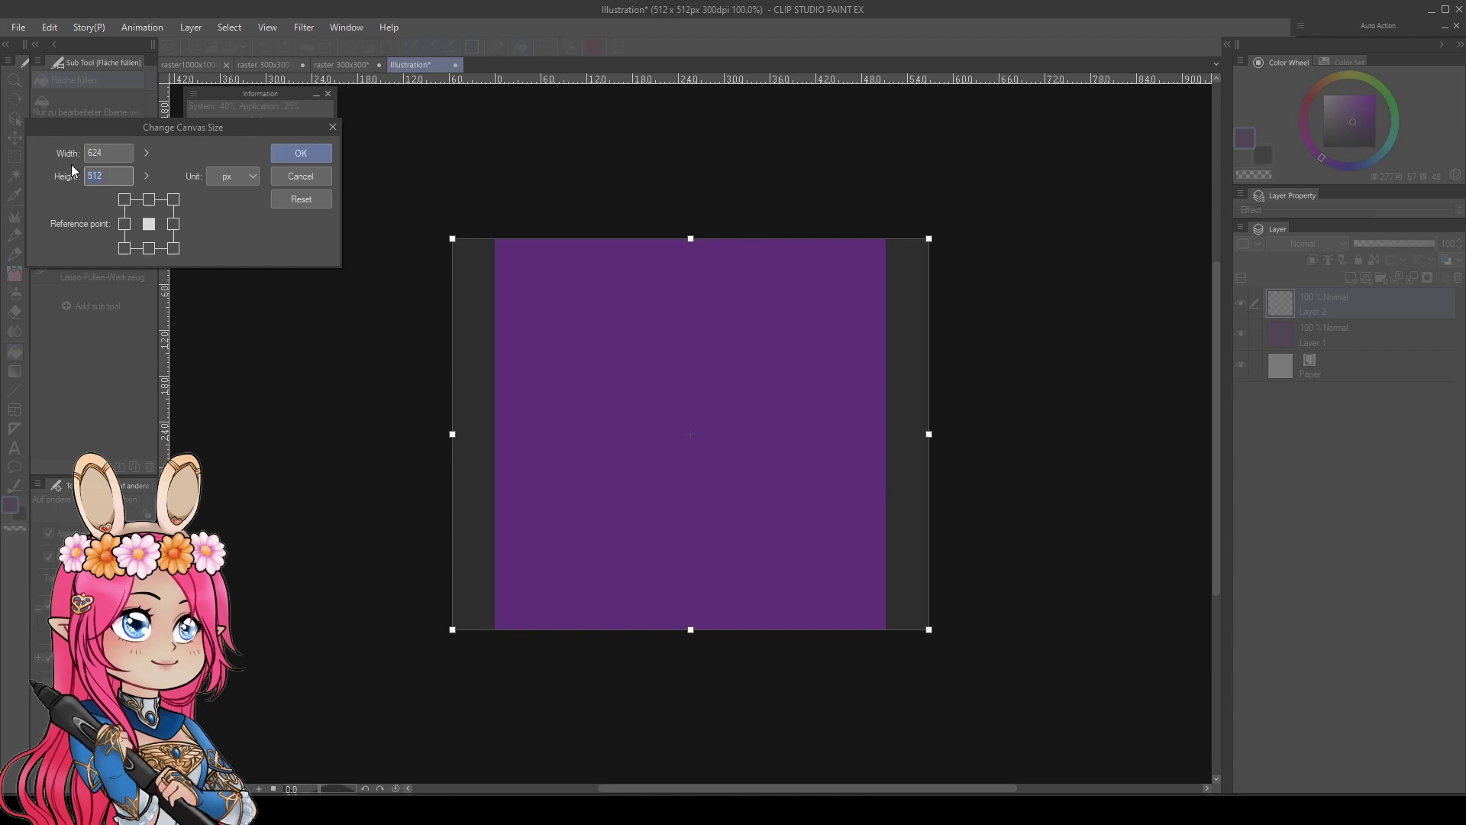
pyautogui.write('624')
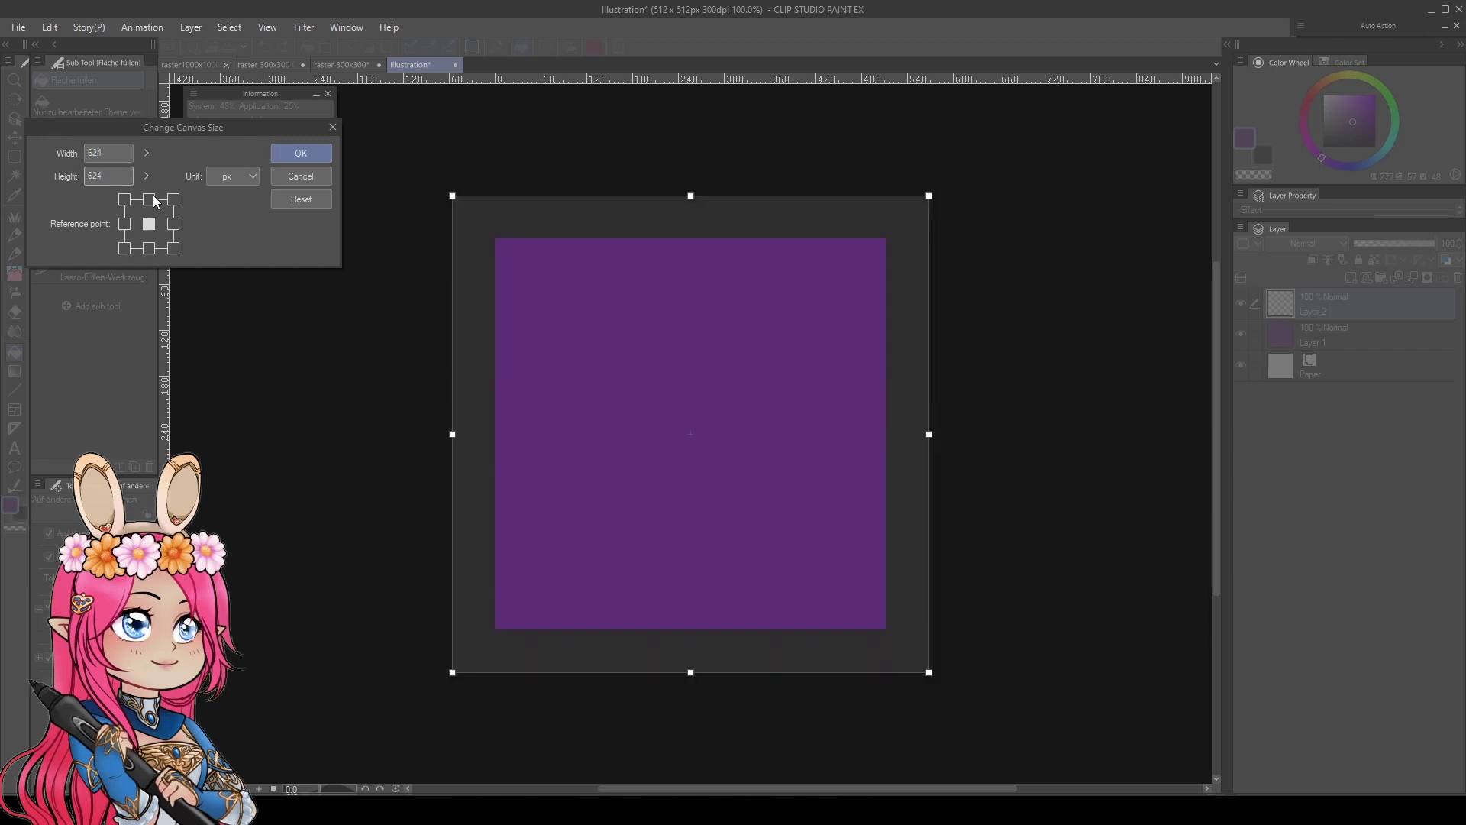
pyautogui.click(290, 154)
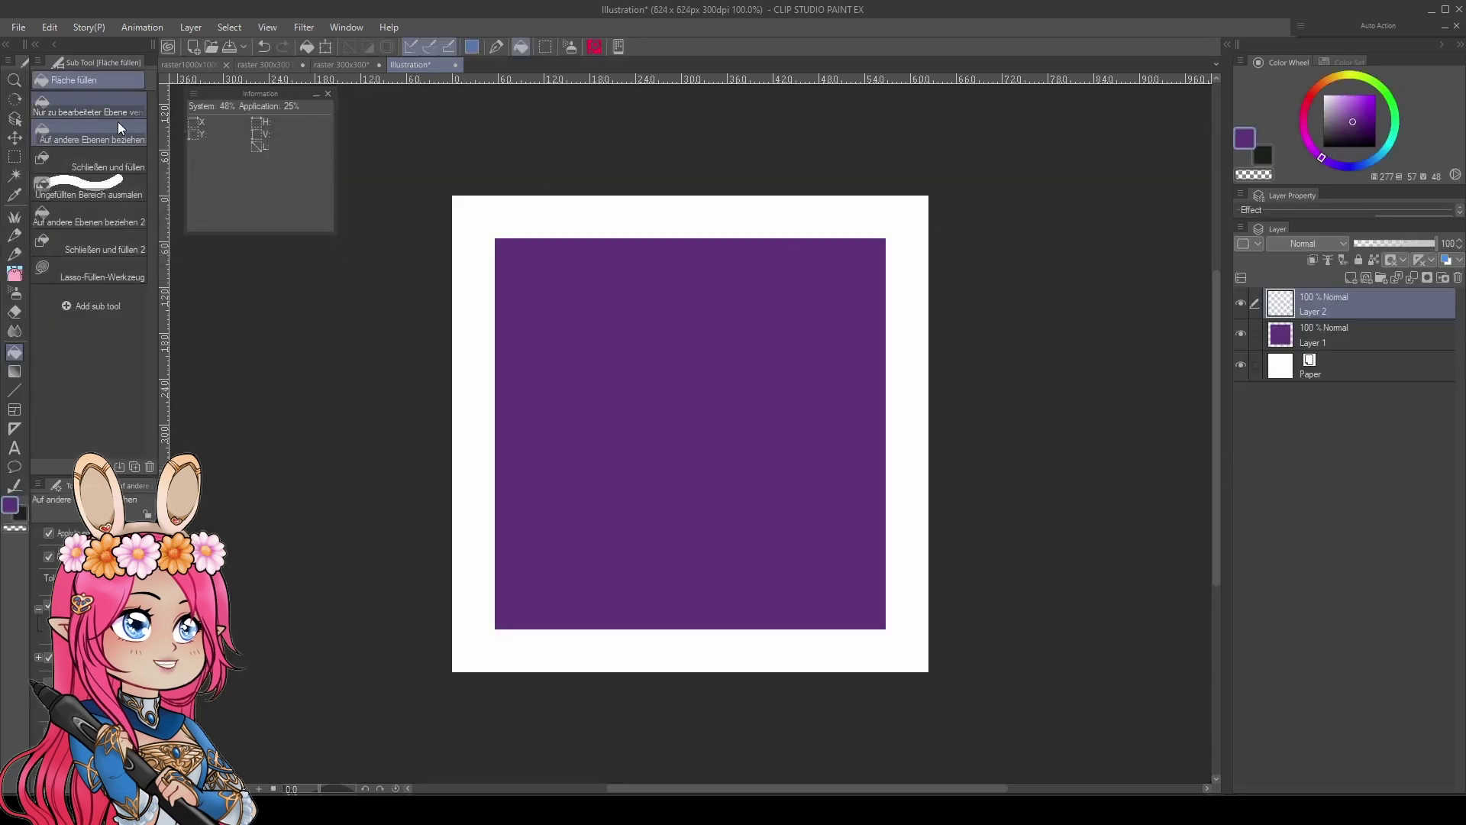
# Step: Auto-select the purple square, then rectangle-select the top-left margin to check its size
pyautogui.click(8, 156)
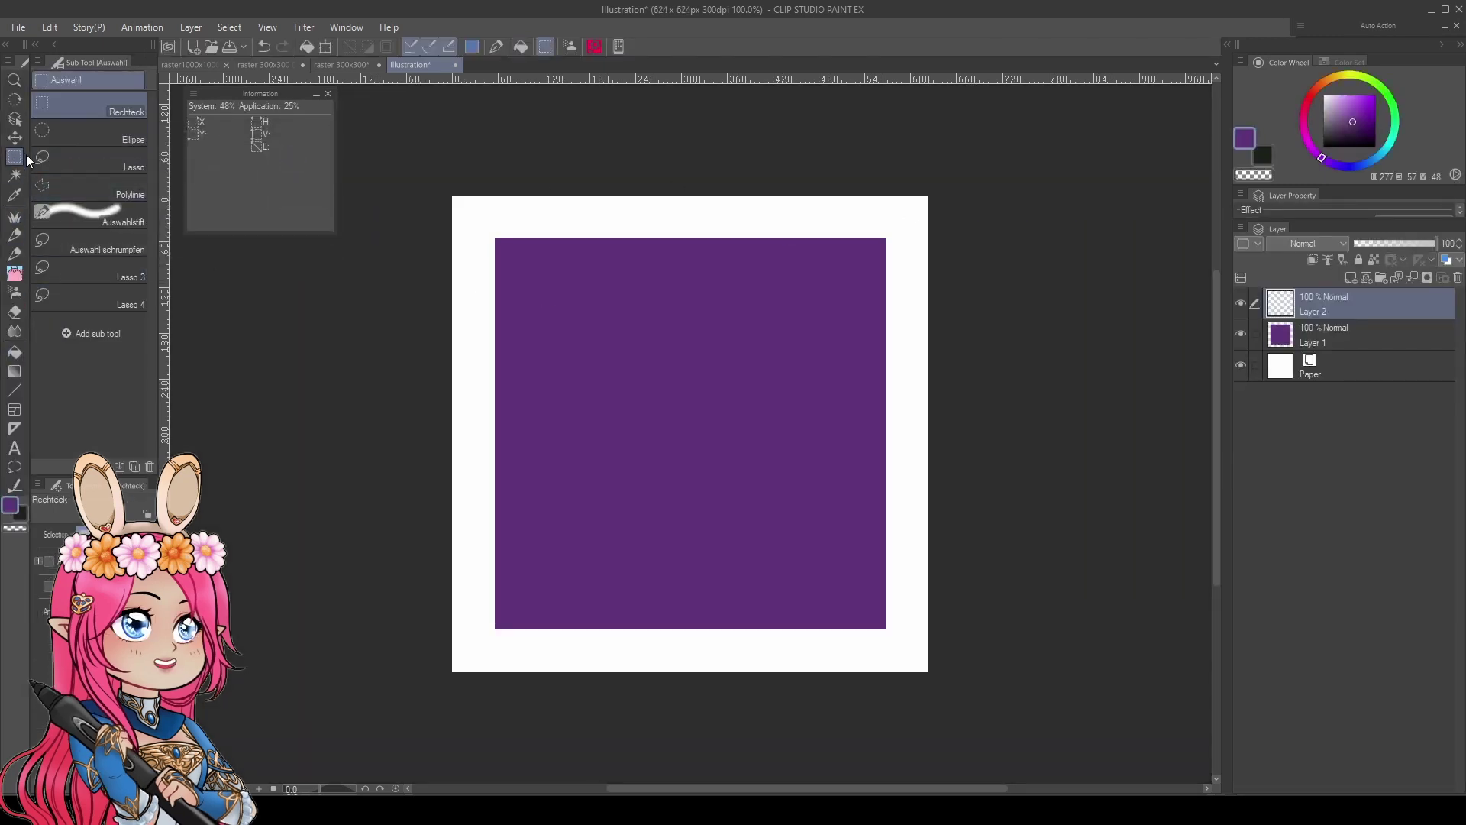
pyautogui.click(14, 174)
pyautogui.click(568, 324)
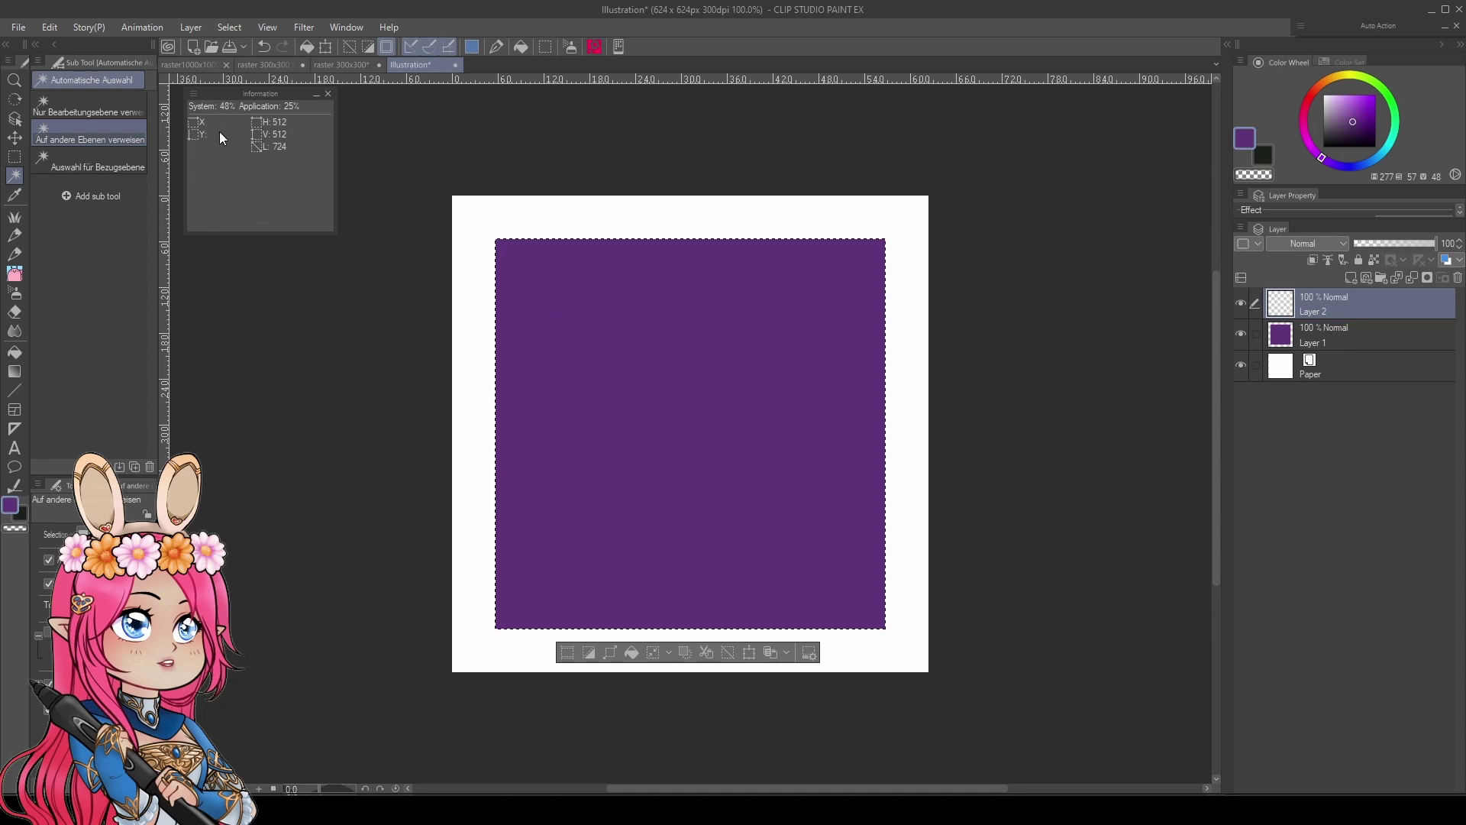
pyautogui.click(14, 156)
pyautogui.scroll(2, 573, 429)
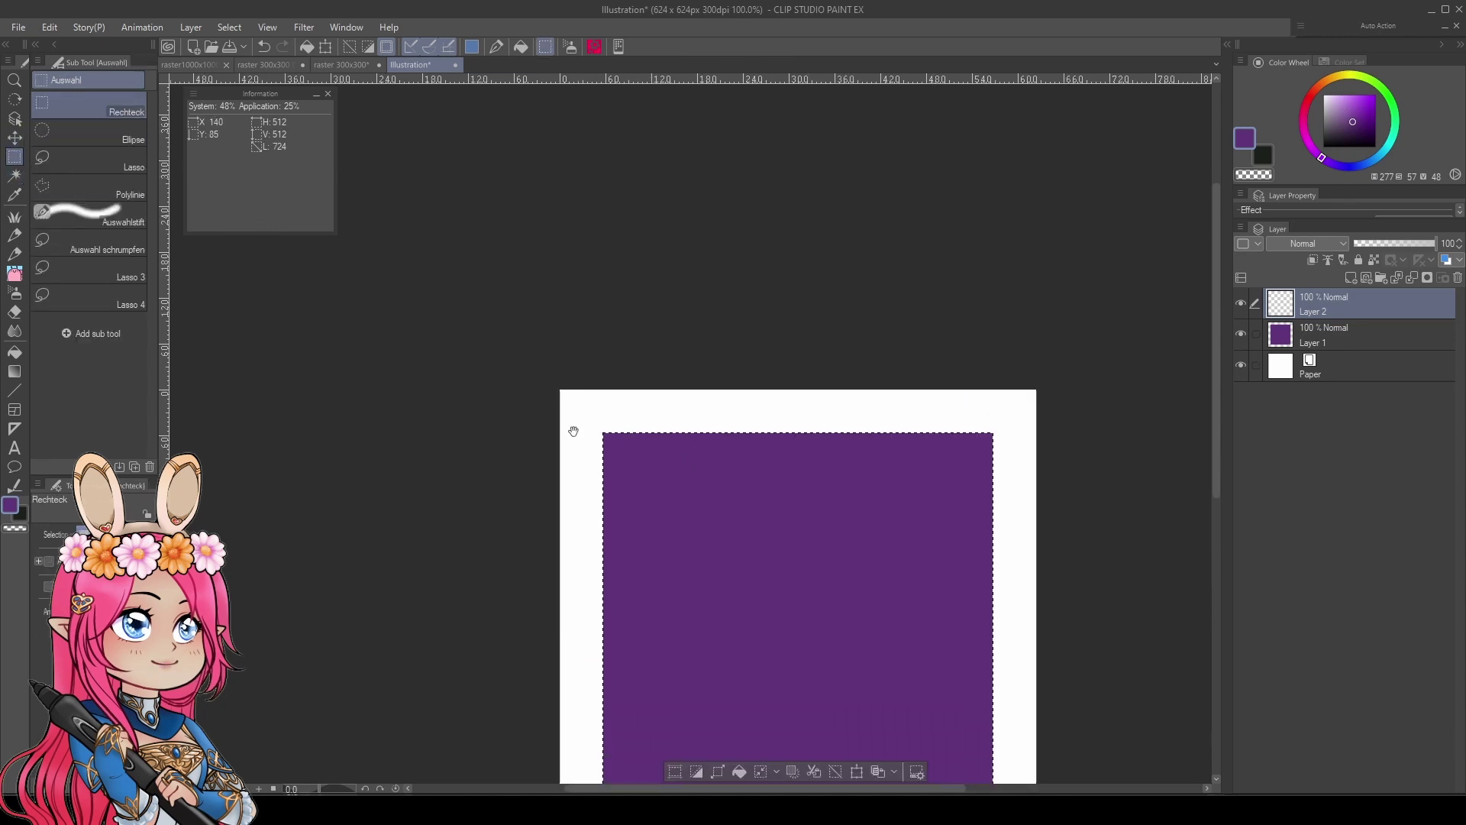
pyautogui.scroll(1, 630, 420)
pyautogui.scroll(2, 630, 420)
pyautogui.scroll(2, 625, 442)
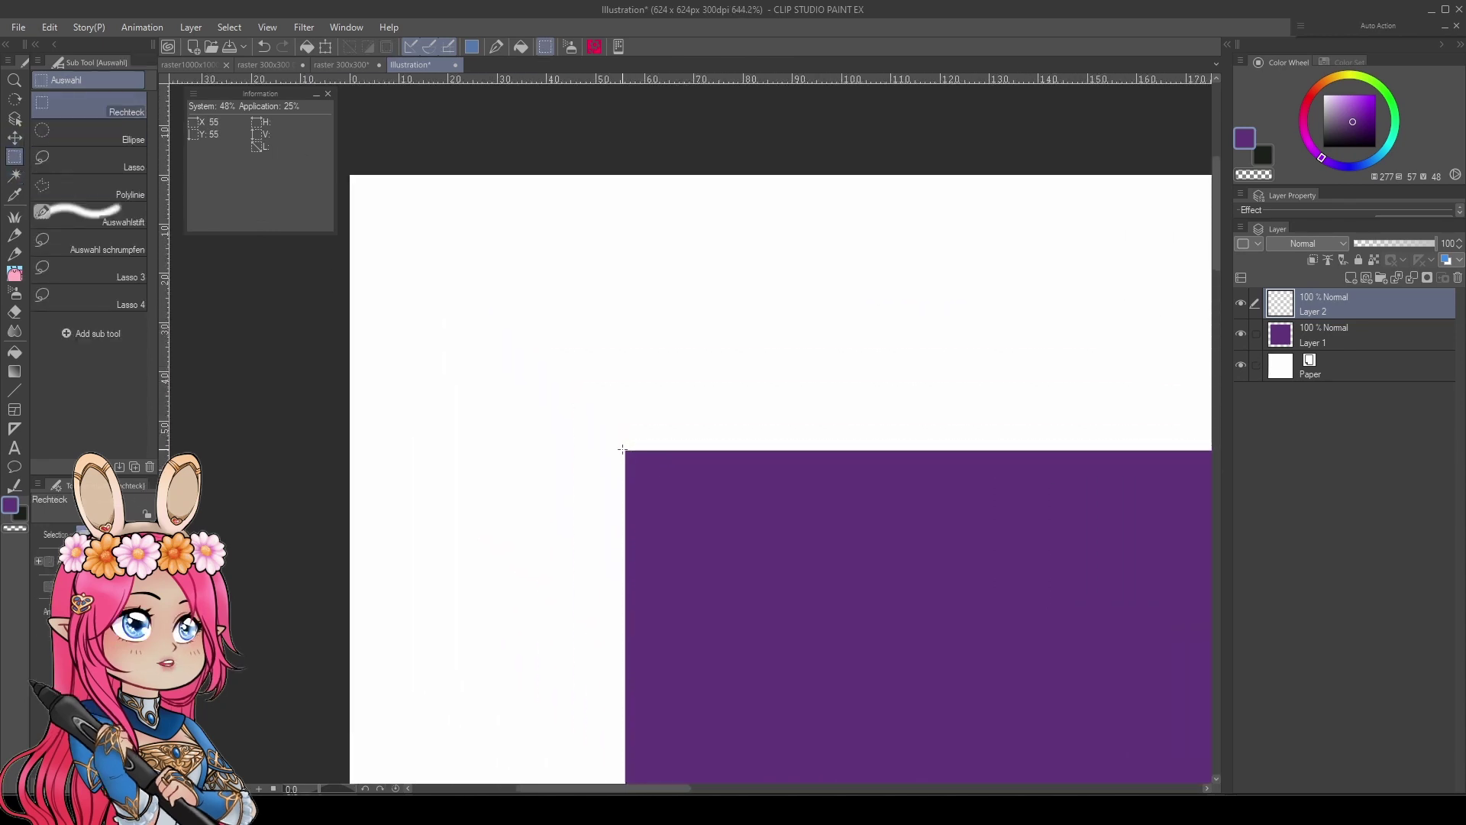
pyautogui.moveTo(625, 450); pyautogui.dragTo(351, 174)
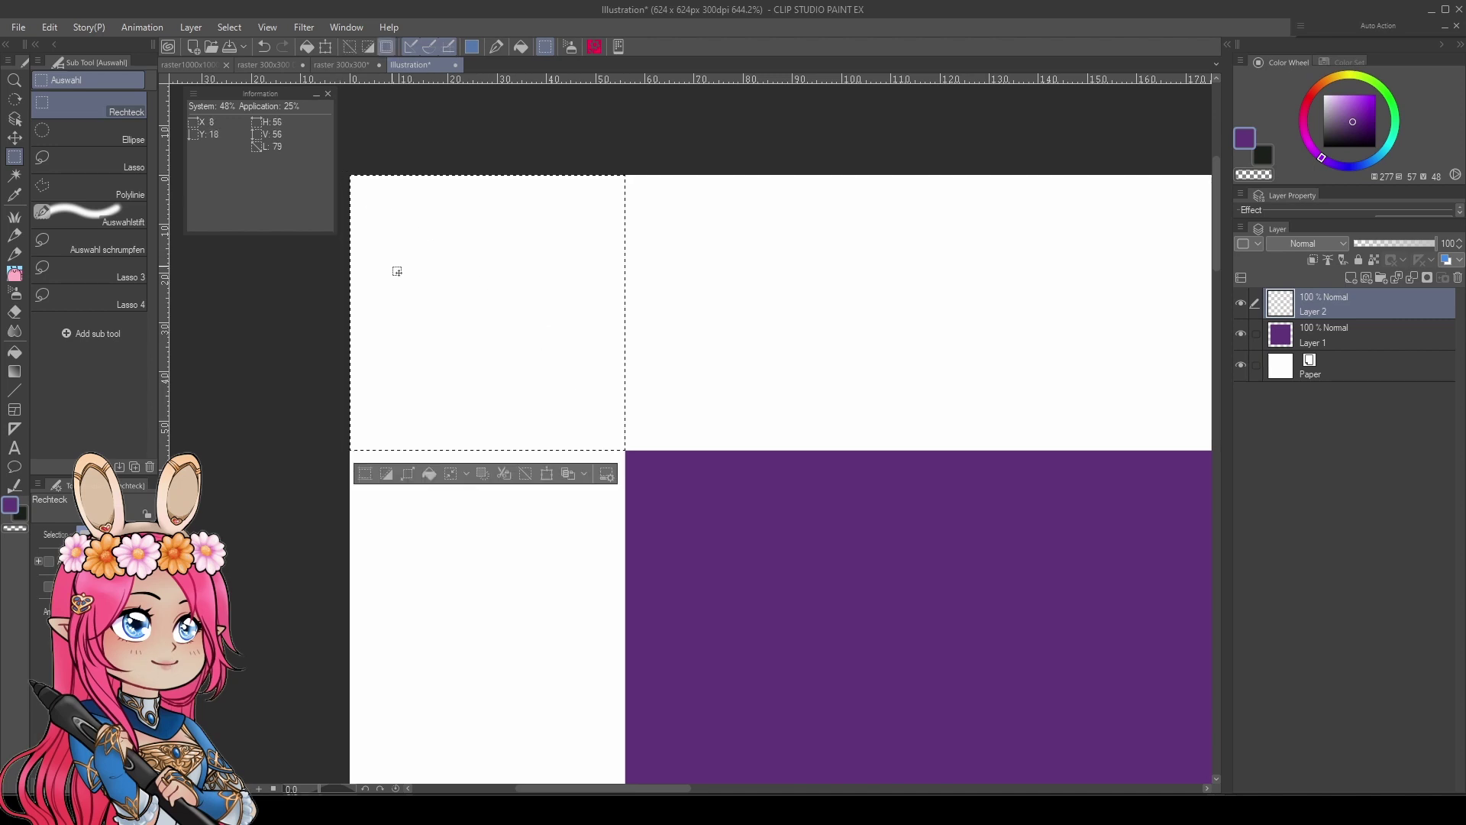
pyautogui.scroll(-1, 756, 428)
pyautogui.scroll(-1, 757, 429)
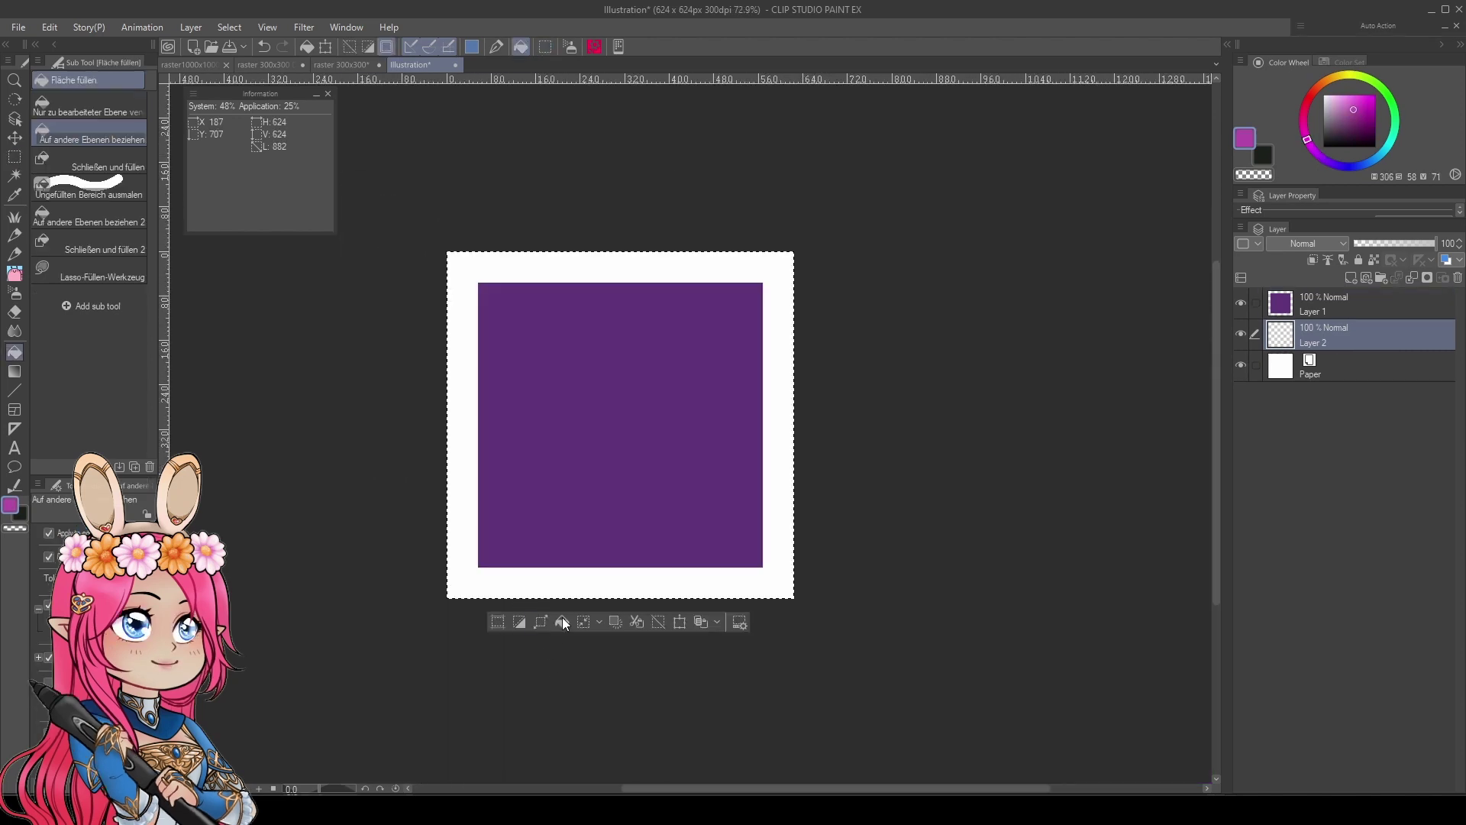
# Step: Fill the lower layer magenta, deselect, and group both layers into a folder
pyautogui.click(562, 623)
pyautogui.hotkey('ctrl', 'd')
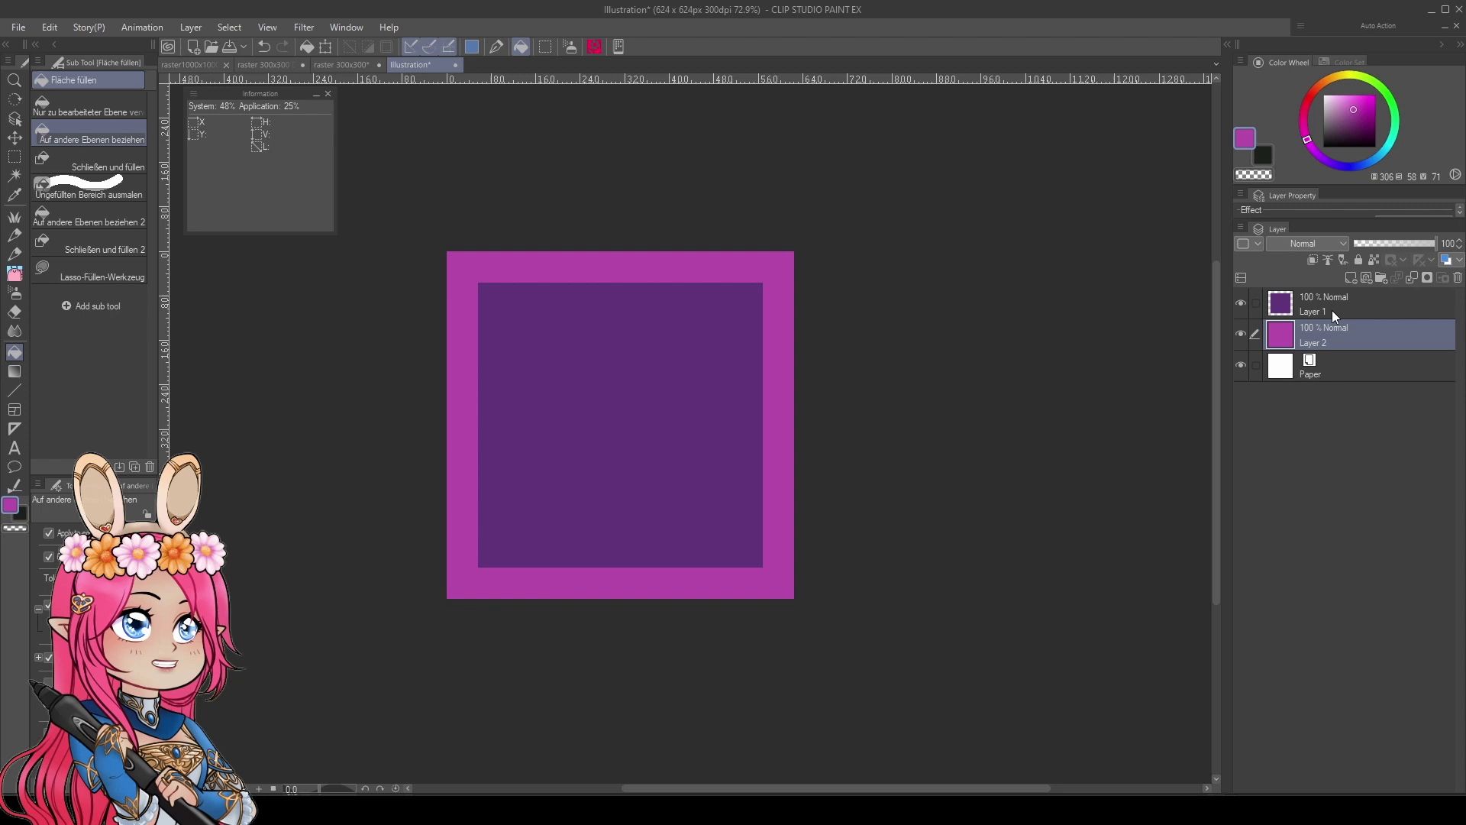
pyautogui.click(1379, 279)
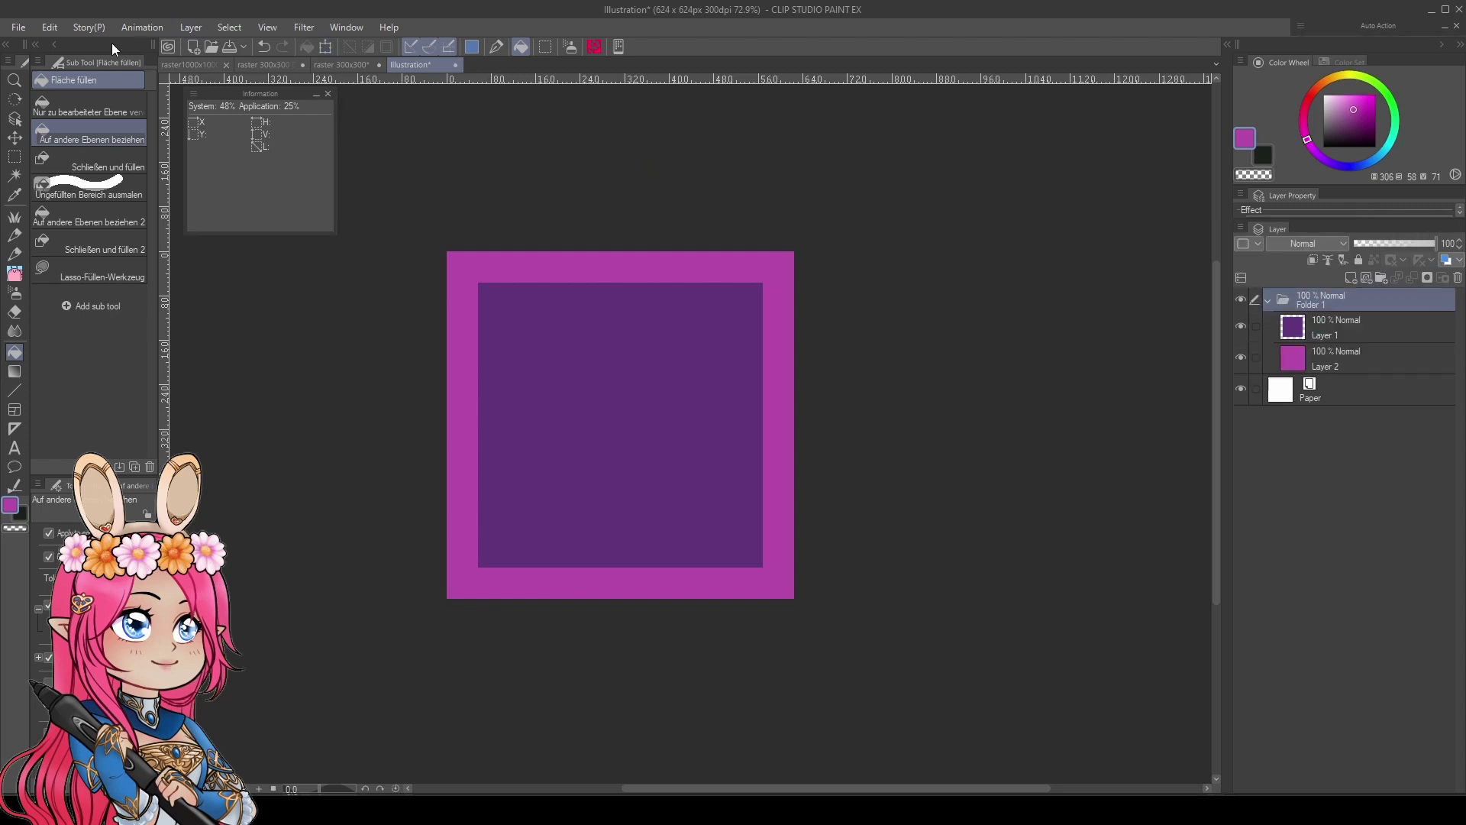
# Step: Enlarge the canvas downward and to the right, keeping the square top-left
pyautogui.click(46, 27)
pyautogui.click(69, 456)
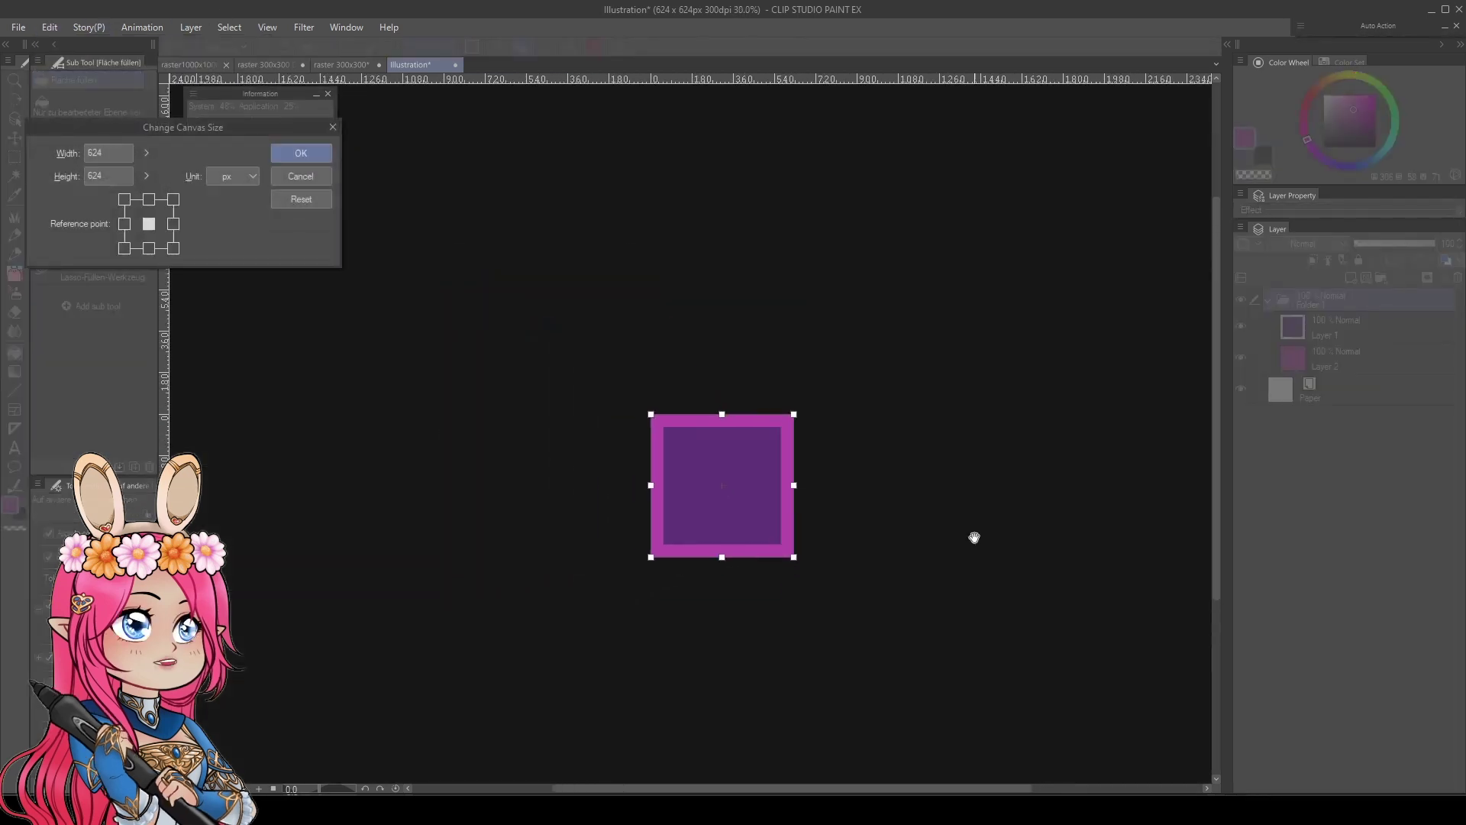
pyautogui.moveTo(860, 652); pyautogui.dragTo(596, 306)
pyautogui.moveTo(527, 255)
pyautogui.mouseDown()
pyautogui.moveTo(719, 494)
pyautogui.moveTo(843, 719)
pyautogui.mouseUp()
pyautogui.press('Return')
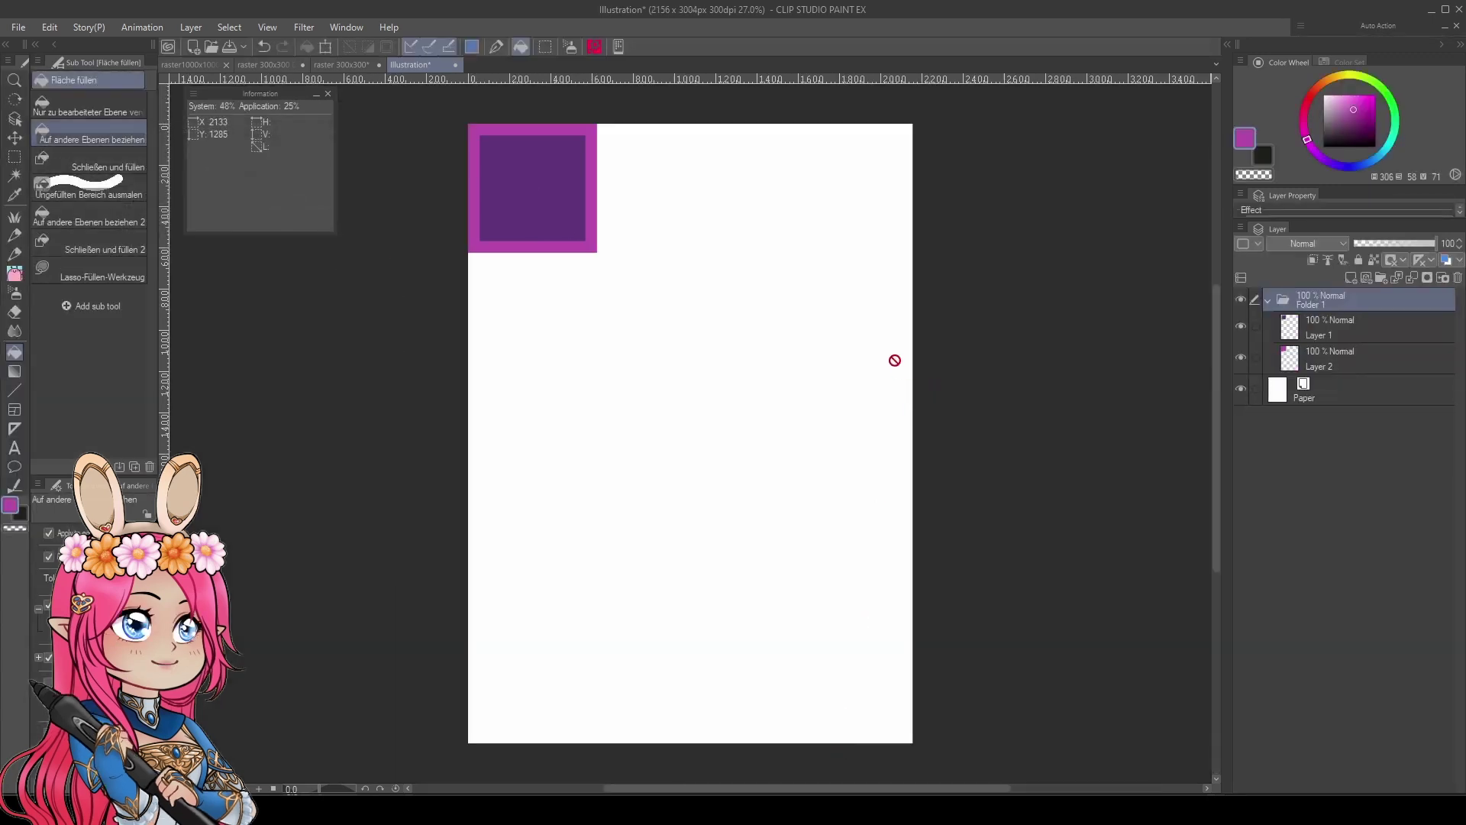
# Step: Widen the canvas further to the right, to 2156×3004 px
pyautogui.click(50, 27)
pyautogui.click(69, 454)
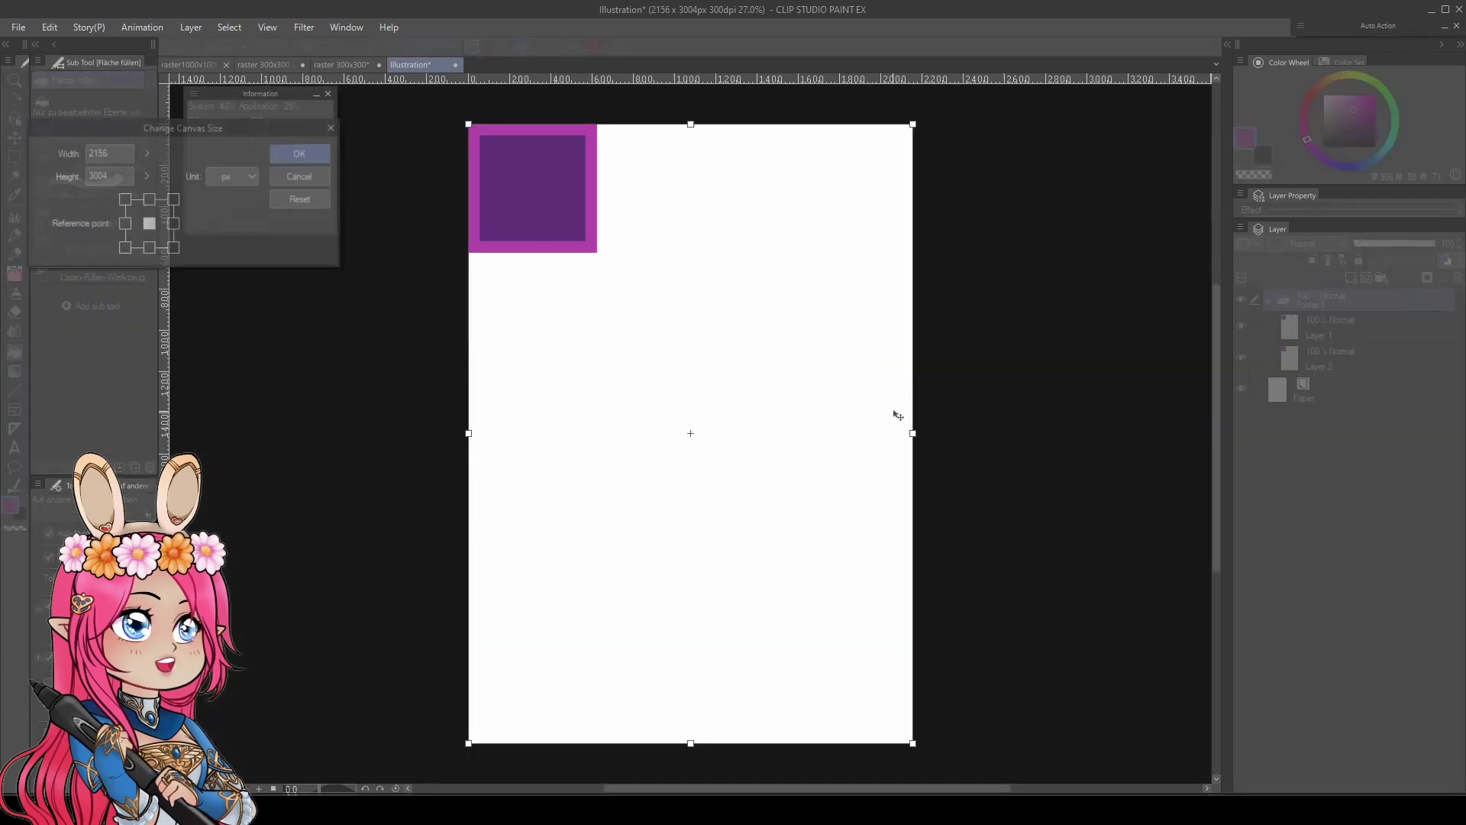
pyautogui.moveTo(913, 434); pyautogui.dragTo(1064, 433)
pyautogui.press('Return')
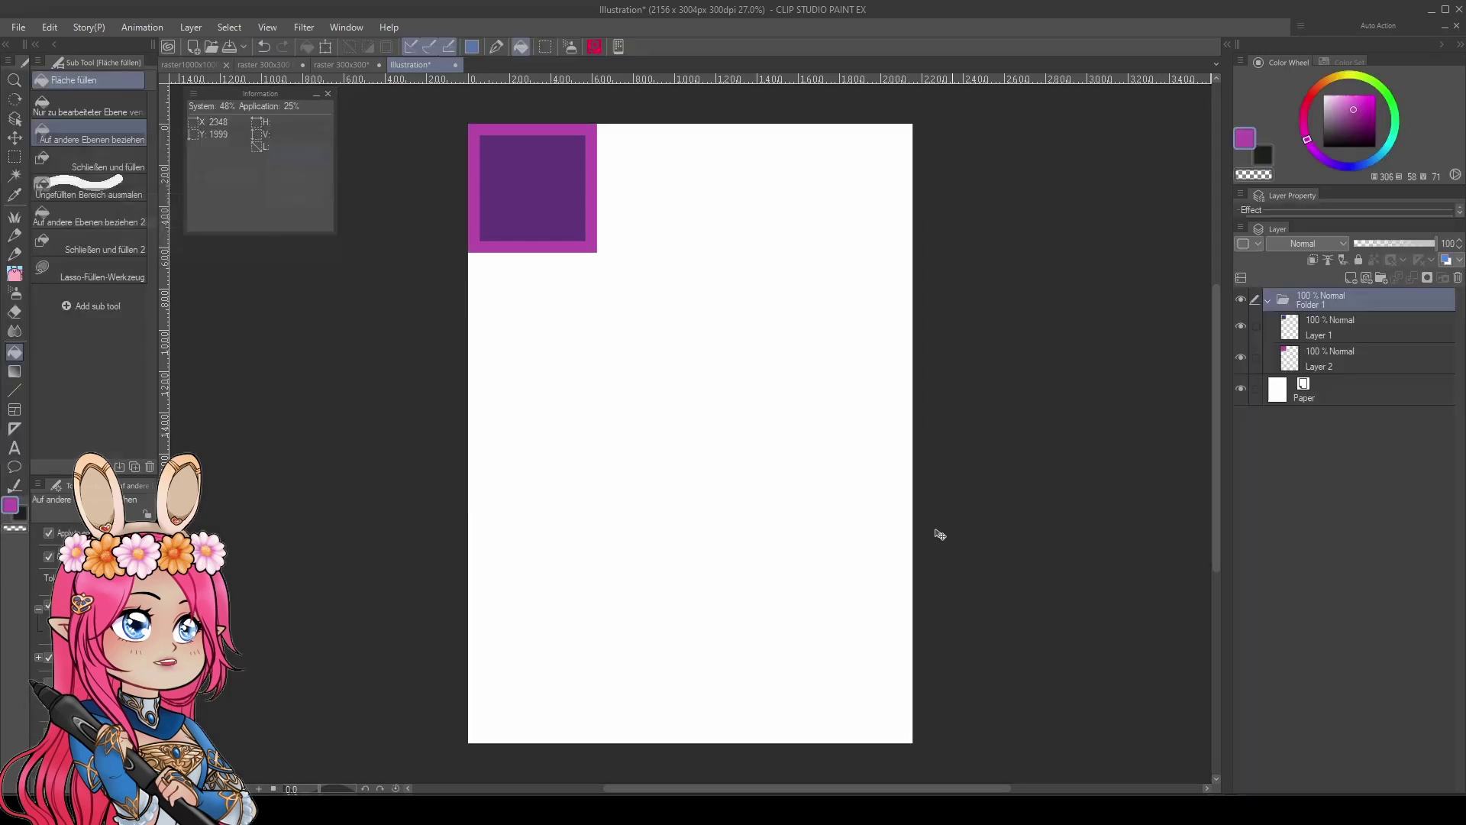
pyautogui.scroll(2, 602, 423)
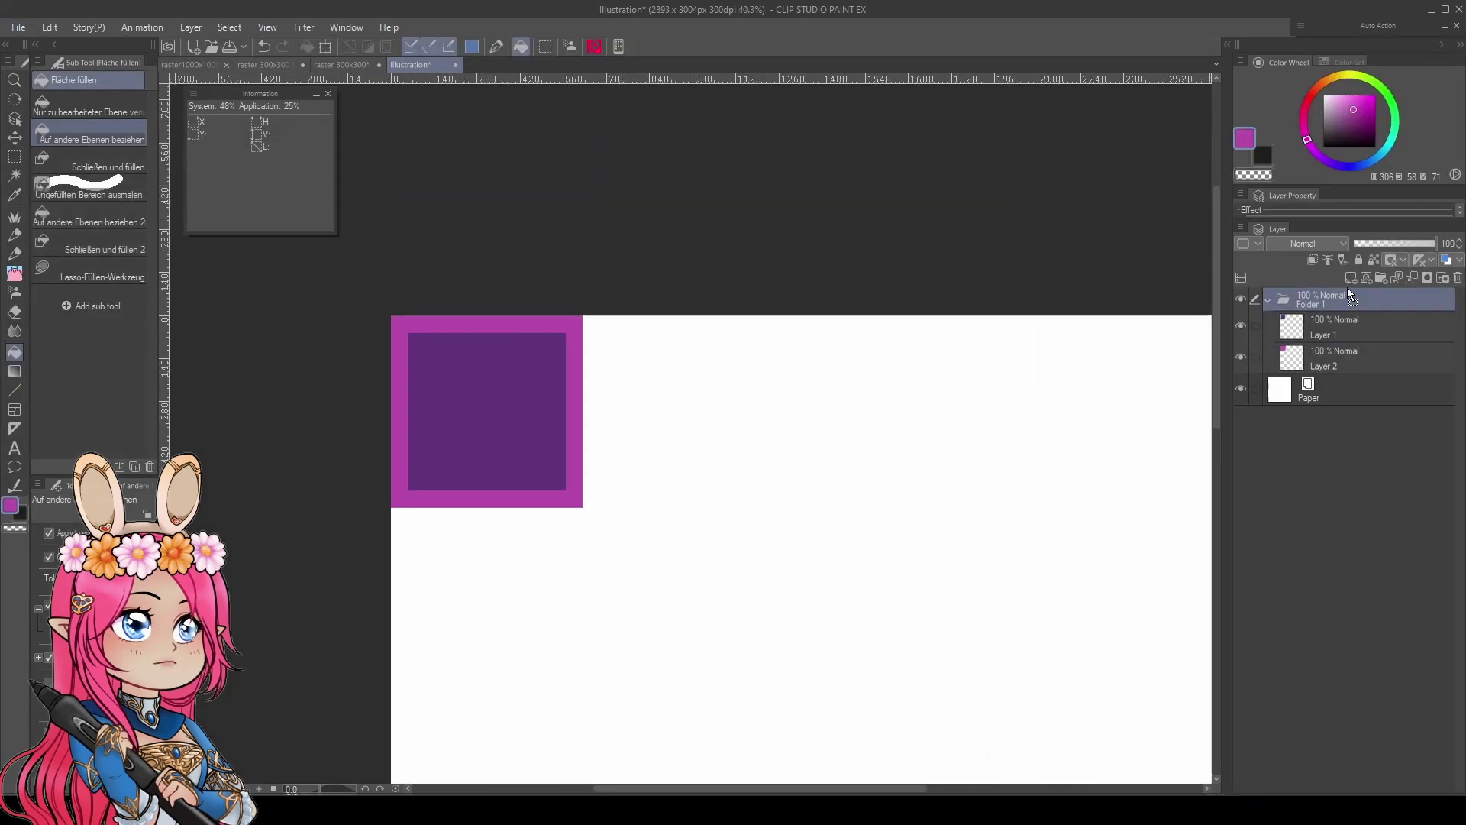
# Step: Duplicate the cell folder and place the copy flush right of the first square
pyautogui.moveTo(1332, 300); pyautogui.dragTo(1351, 277)
pyautogui.hotkey('ctrl', 't')
pyautogui.moveTo(523, 429); pyautogui.dragTo(694, 446)
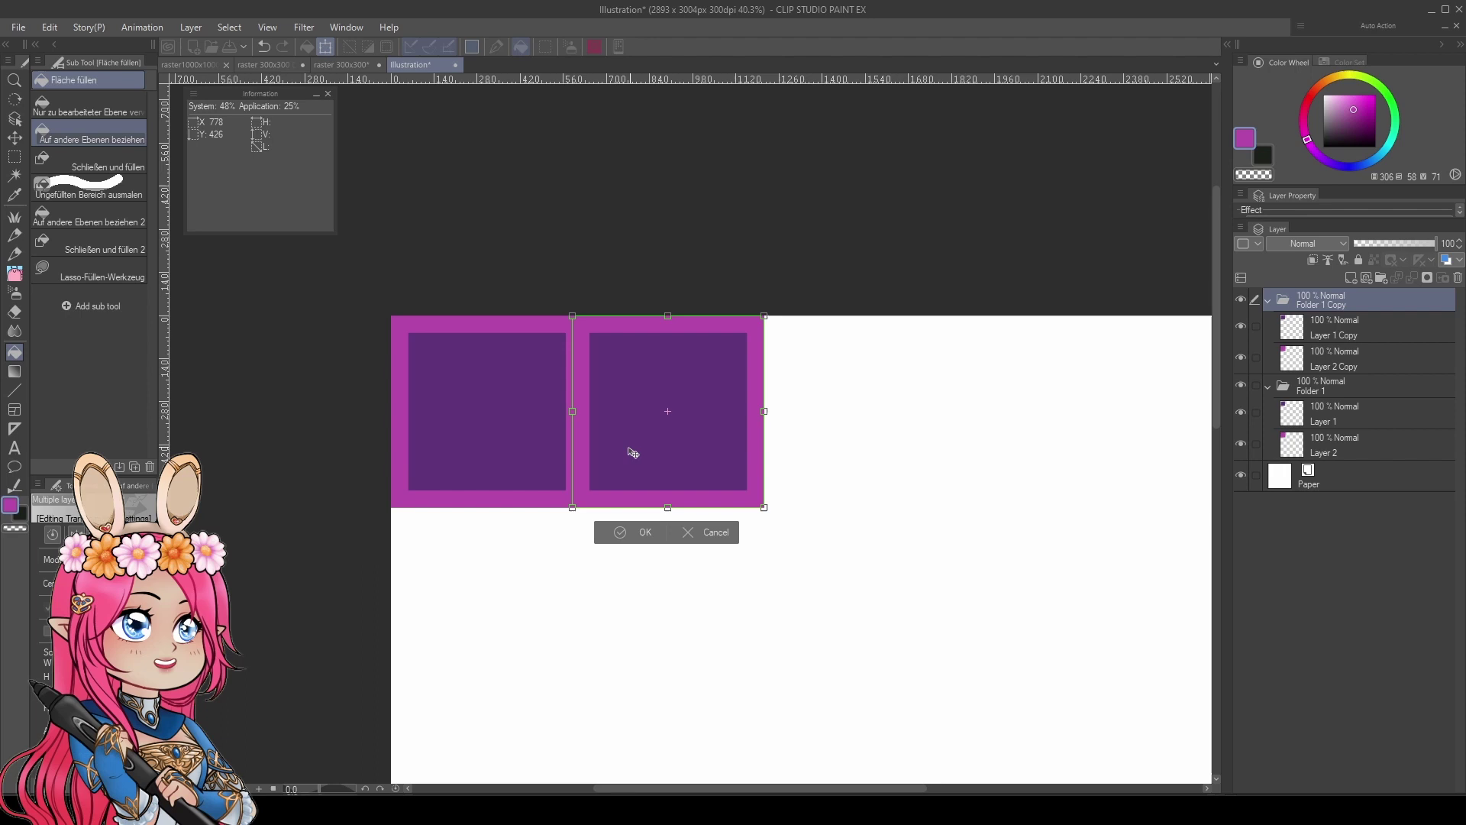
pyautogui.scroll(3, 550, 507)
pyautogui.scroll(2, 551, 507)
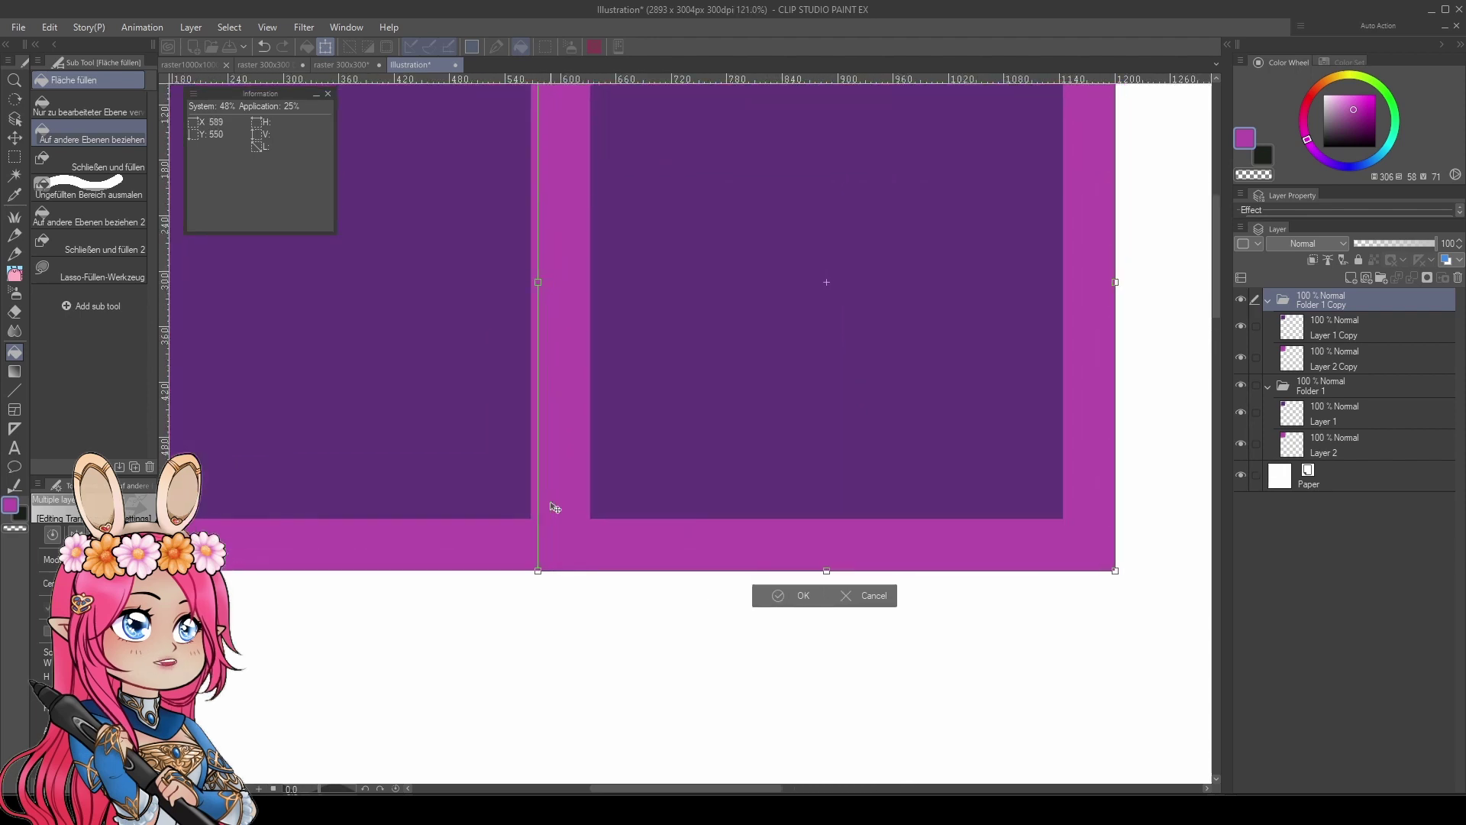
pyautogui.moveTo(551, 507); pyautogui.dragTo(539, 508)
pyautogui.press('Return')
pyautogui.scroll(-2, 697, 569)
pyautogui.scroll(-2, 696, 569)
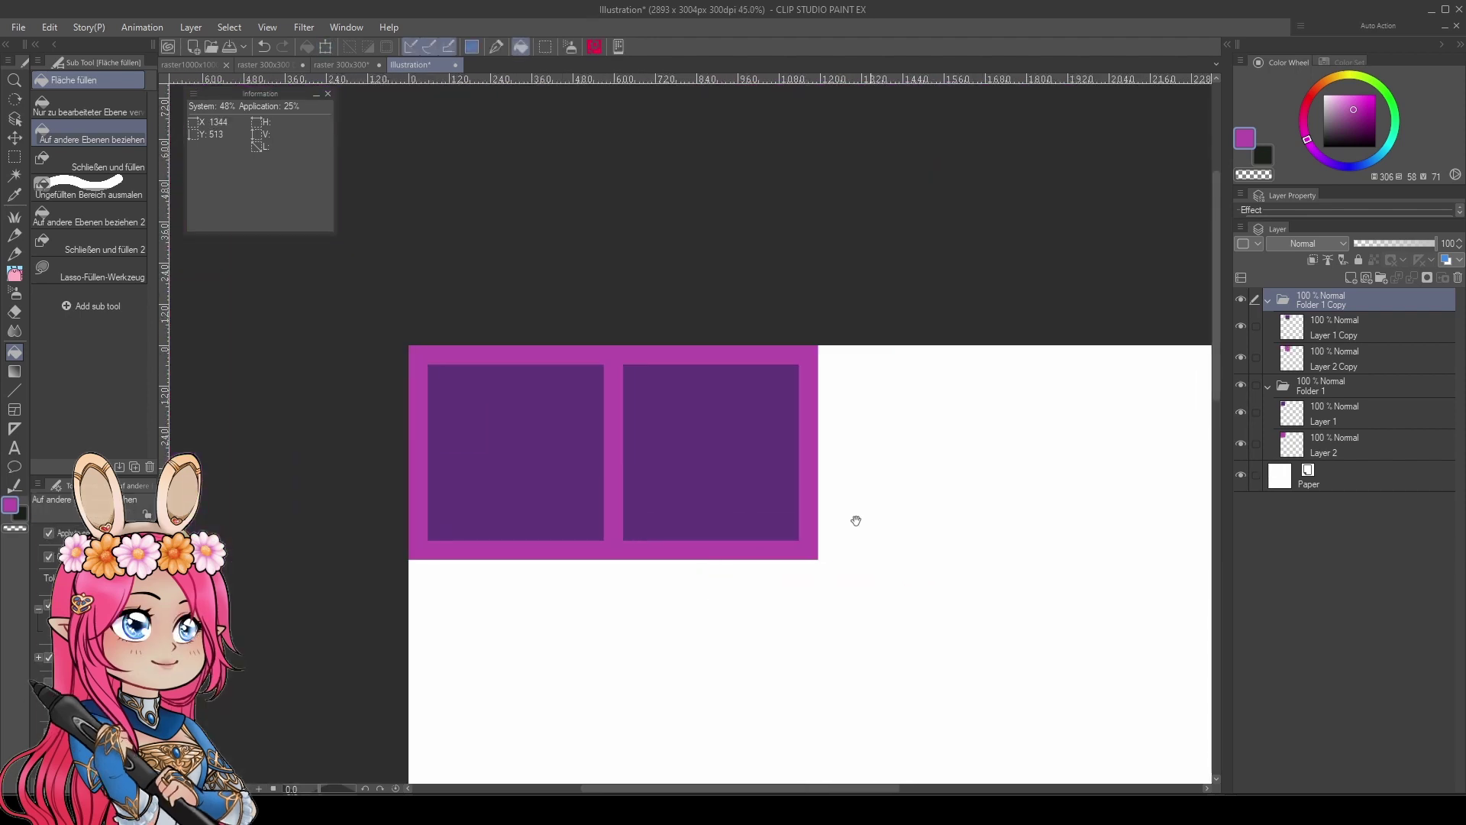
# Step: Copy both cell folders and place the pair to their right, making four cells
pyautogui.keyDown('shift'); pyautogui.click(1358, 386); pyautogui.keyUp('shift')
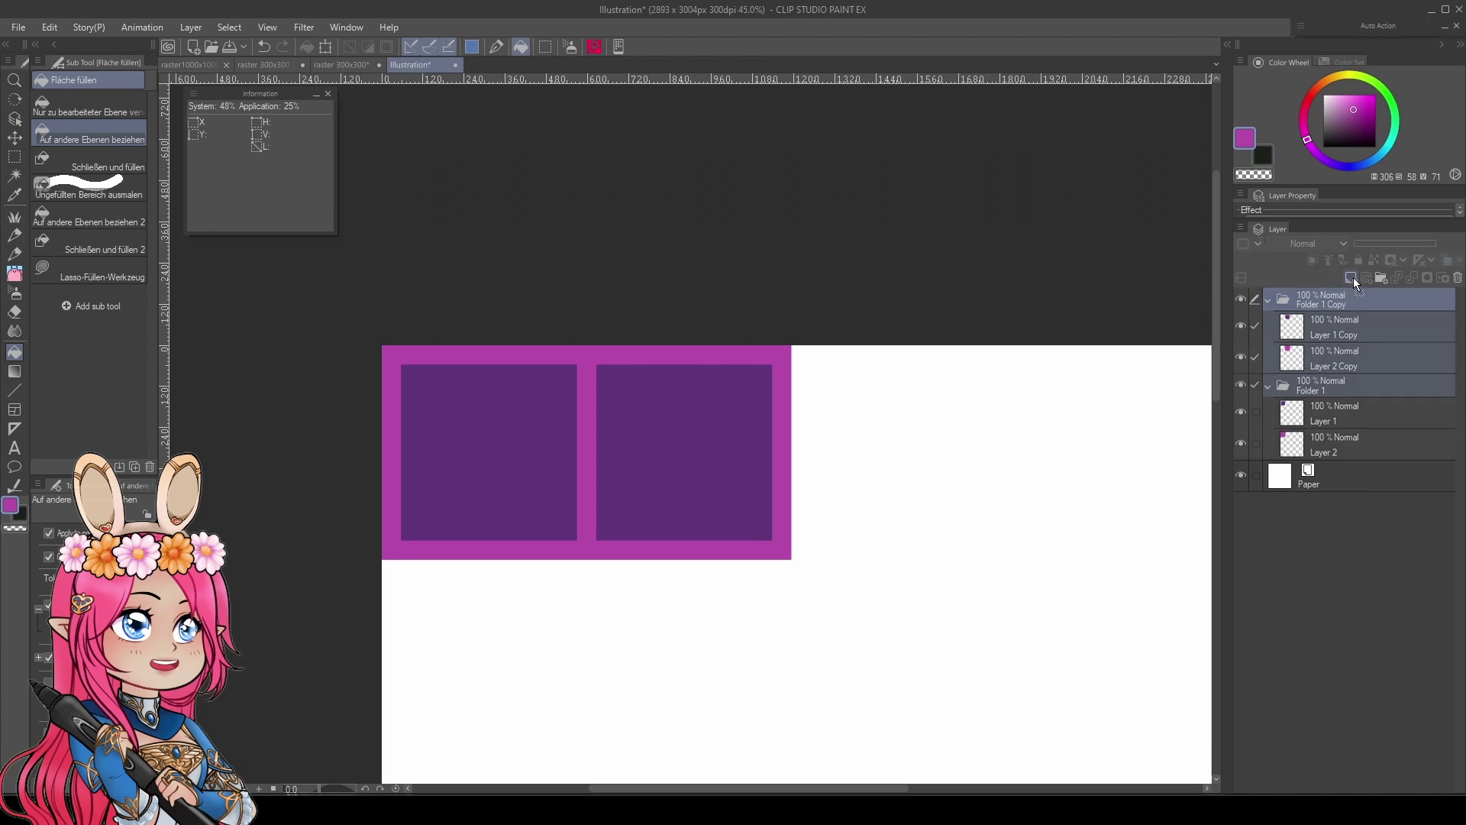
pyautogui.hotkey('ctrl', 'c')
pyautogui.hotkey('ctrl', 'v')
pyautogui.hotkey('ctrl', 't')
pyautogui.moveTo(726, 400)
pyautogui.mouseDown()
pyautogui.moveTo(791, 447)
pyautogui.moveTo(835, 446)
pyautogui.mouseUp()
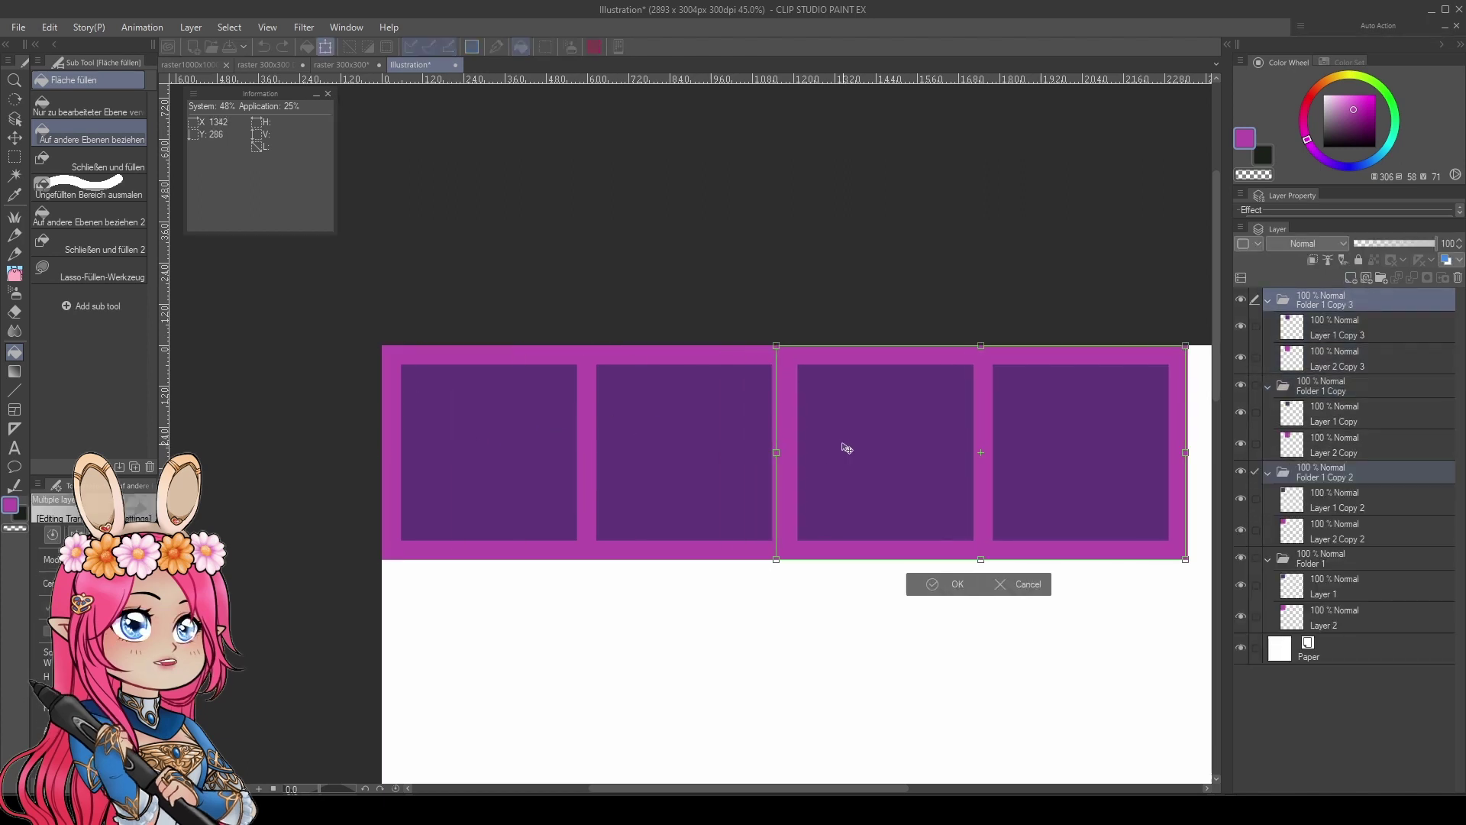
pyautogui.scroll(4, 836, 445)
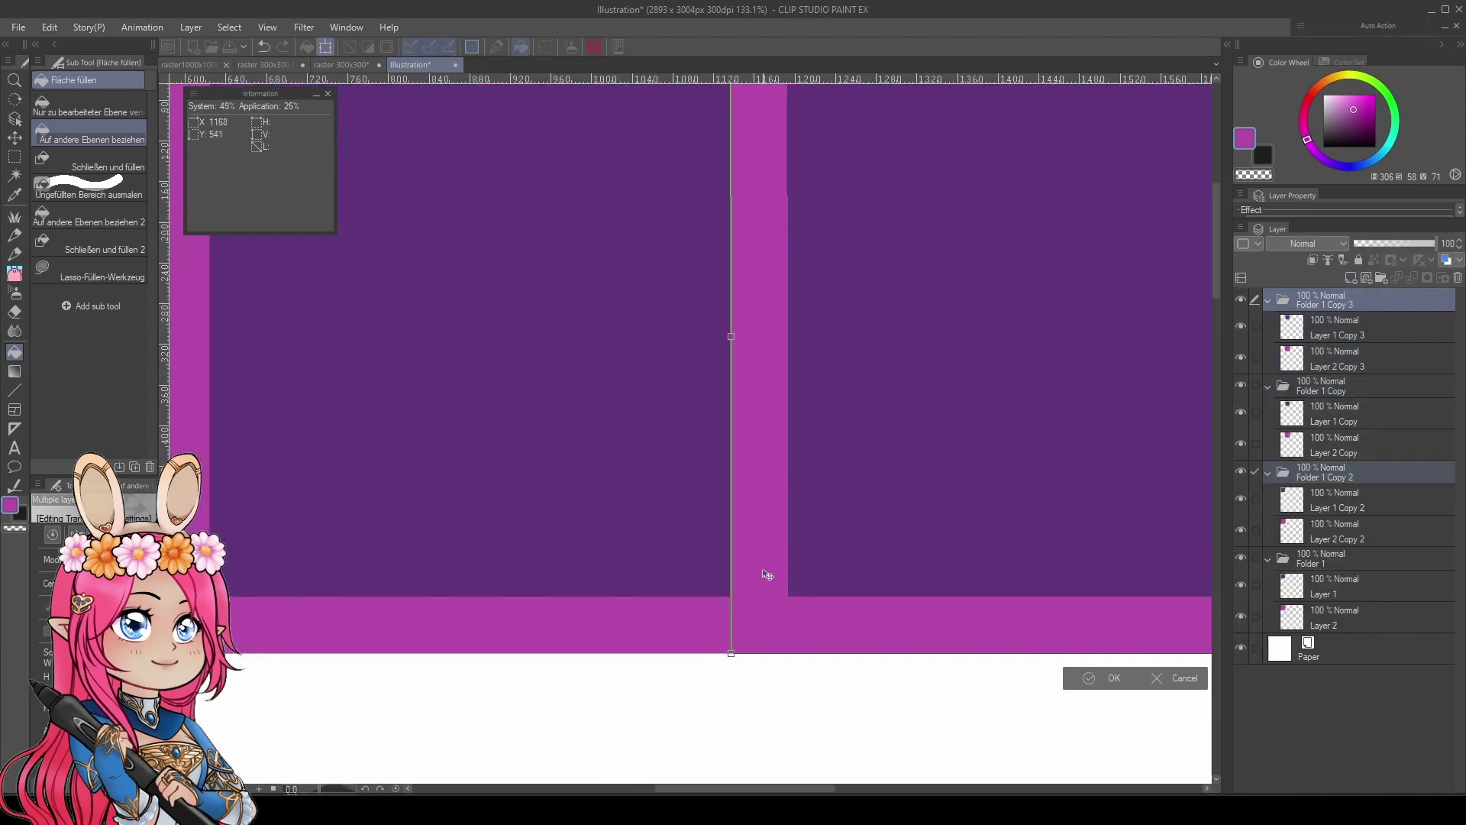
pyautogui.press('Return')
pyautogui.scroll(-2, 766, 574)
pyautogui.scroll(-1, 762, 569)
# Step: Add a fifth cell copy at the end of the row and confirm its placement
pyautogui.moveTo(916, 549); pyautogui.dragTo(755, 535)
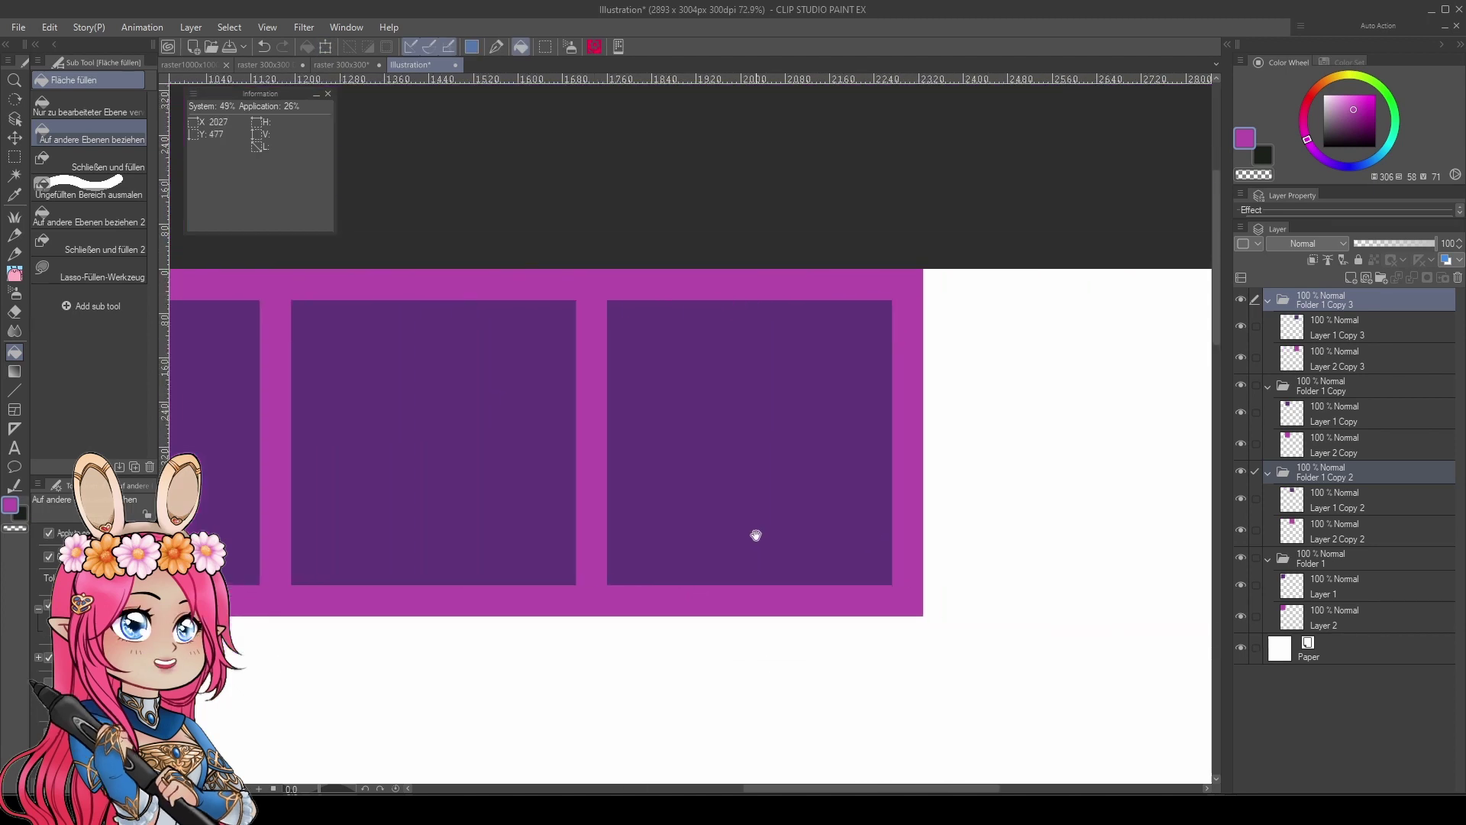
pyautogui.click(1336, 301)
pyautogui.hotkey('ctrl', 'c')
pyautogui.hotkey('ctrl', 'v')
pyautogui.hotkey('ctrl', 't')
pyautogui.moveTo(770, 462)
pyautogui.mouseDown()
pyautogui.moveTo(871, 491)
pyautogui.moveTo(974, 494)
pyautogui.mouseUp()
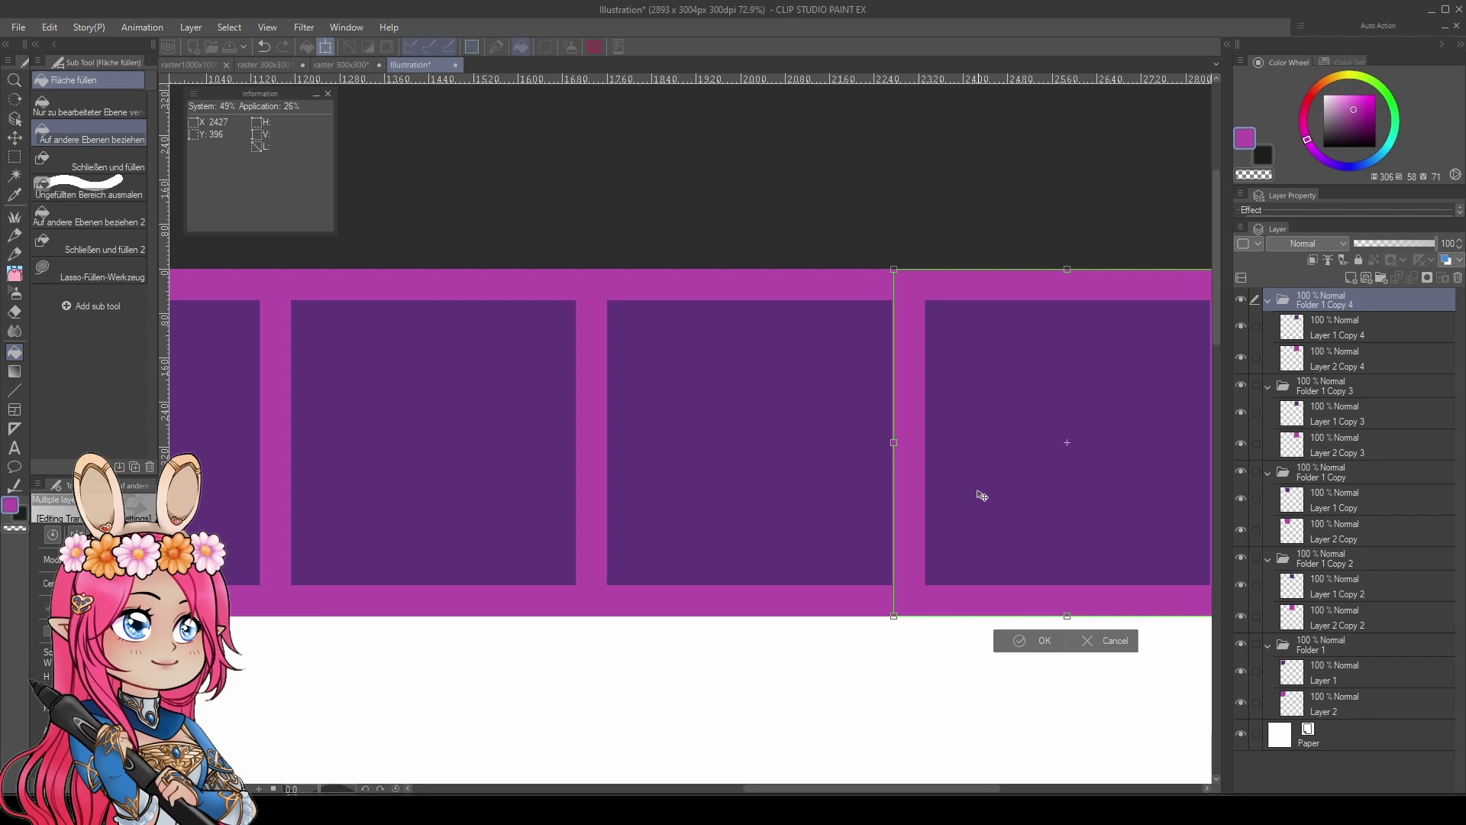
pyautogui.scroll(3, 975, 494)
pyautogui.moveTo(903, 596)
pyautogui.mouseDown()
pyautogui.moveTo(882, 588)
pyautogui.moveTo(993, 436)
pyautogui.moveTo(832, 508)
pyautogui.mouseUp()
pyautogui.press('Return')
pyautogui.scroll(-3, 879, 585)
pyautogui.scroll(-3, 879, 585)
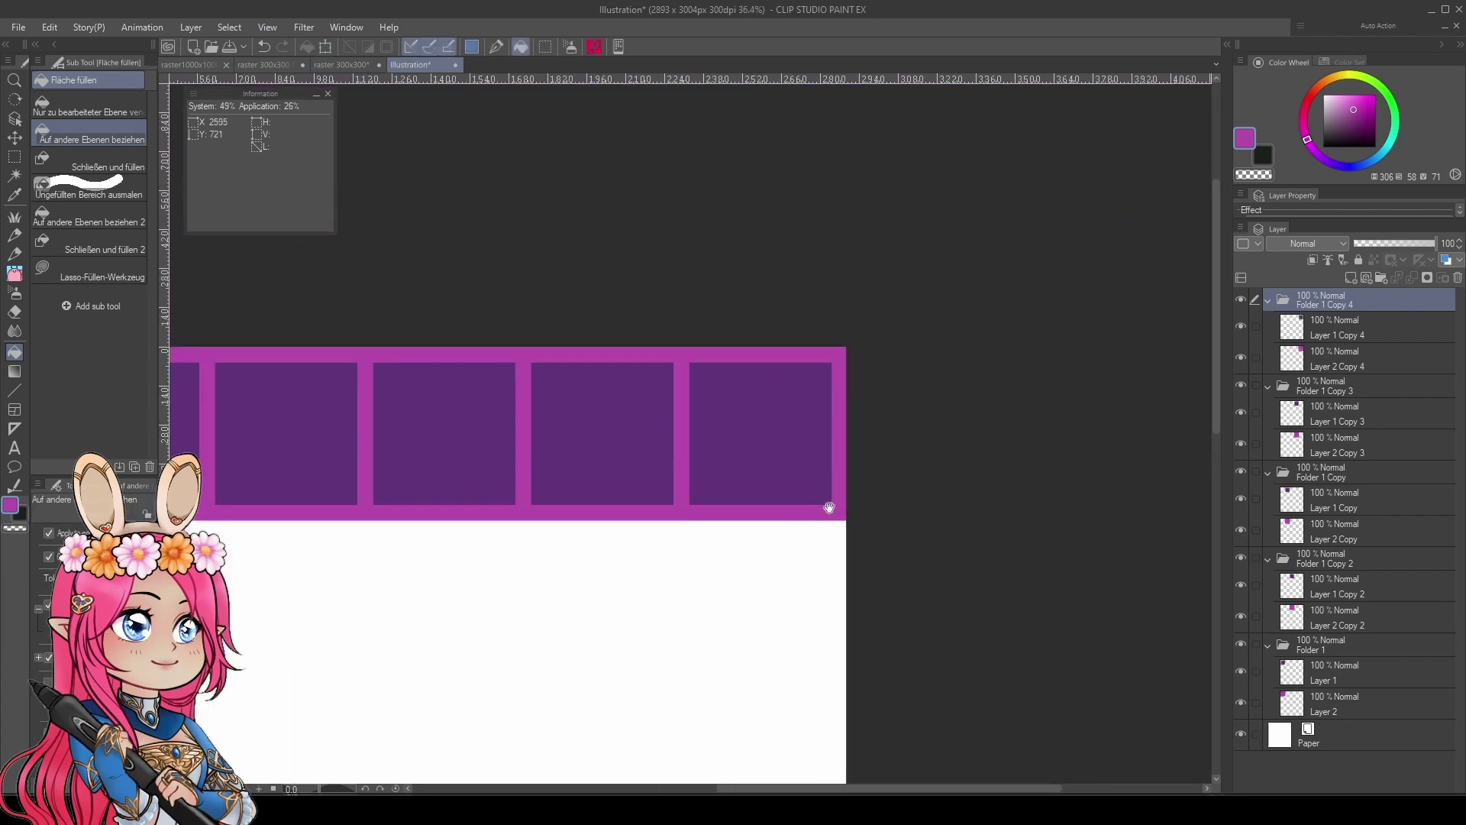
pyautogui.scroll(3, 851, 524)
pyautogui.scroll(2, 851, 525)
pyautogui.hotkey('ctrl', 't')
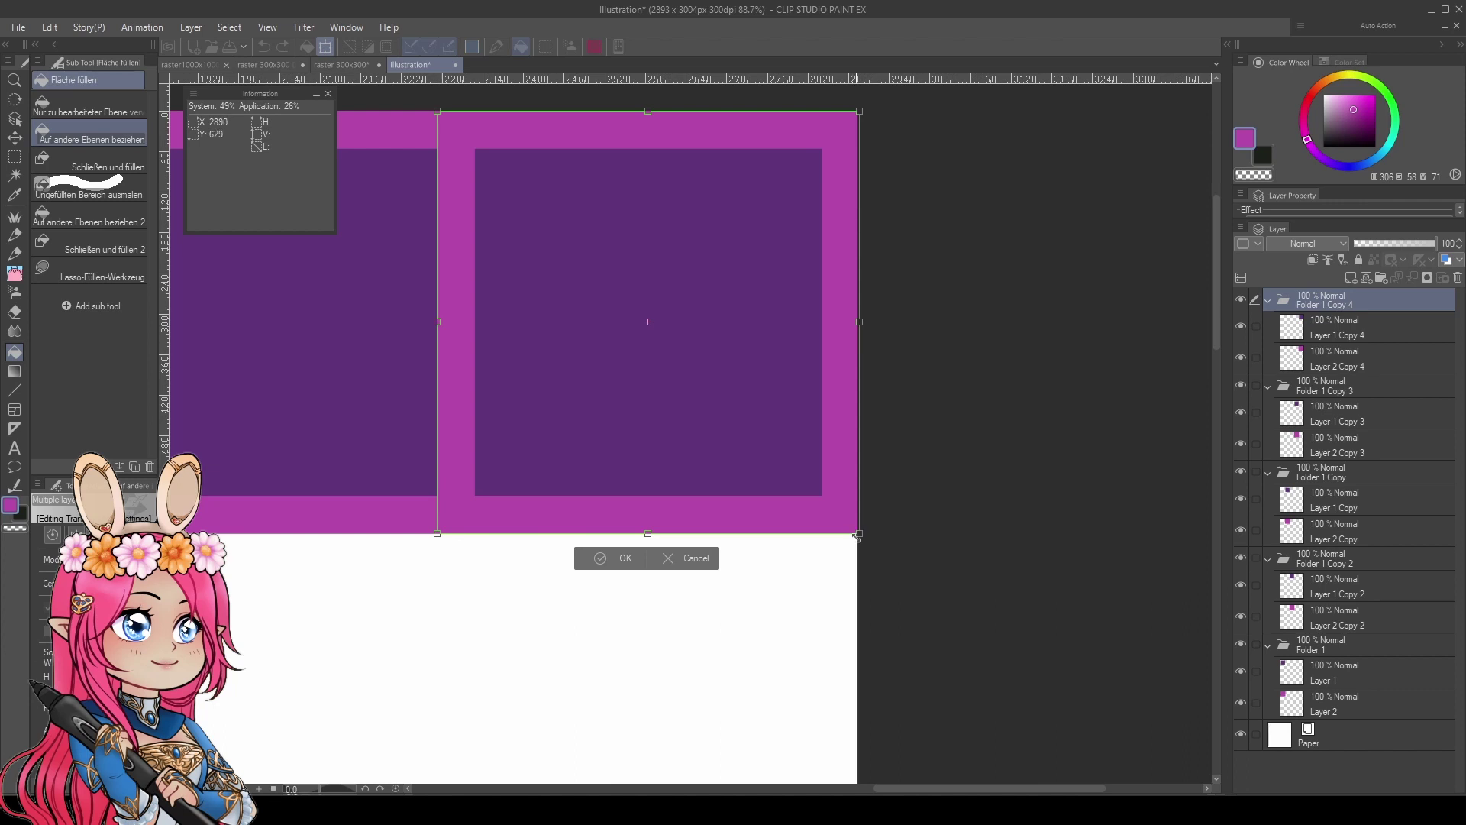
pyautogui.press('Return')
# Step: Stretch the canvas's right edge to the fifth cell's border, then set the width to 2896 px
pyautogui.click(50, 26)
pyautogui.click(126, 456)
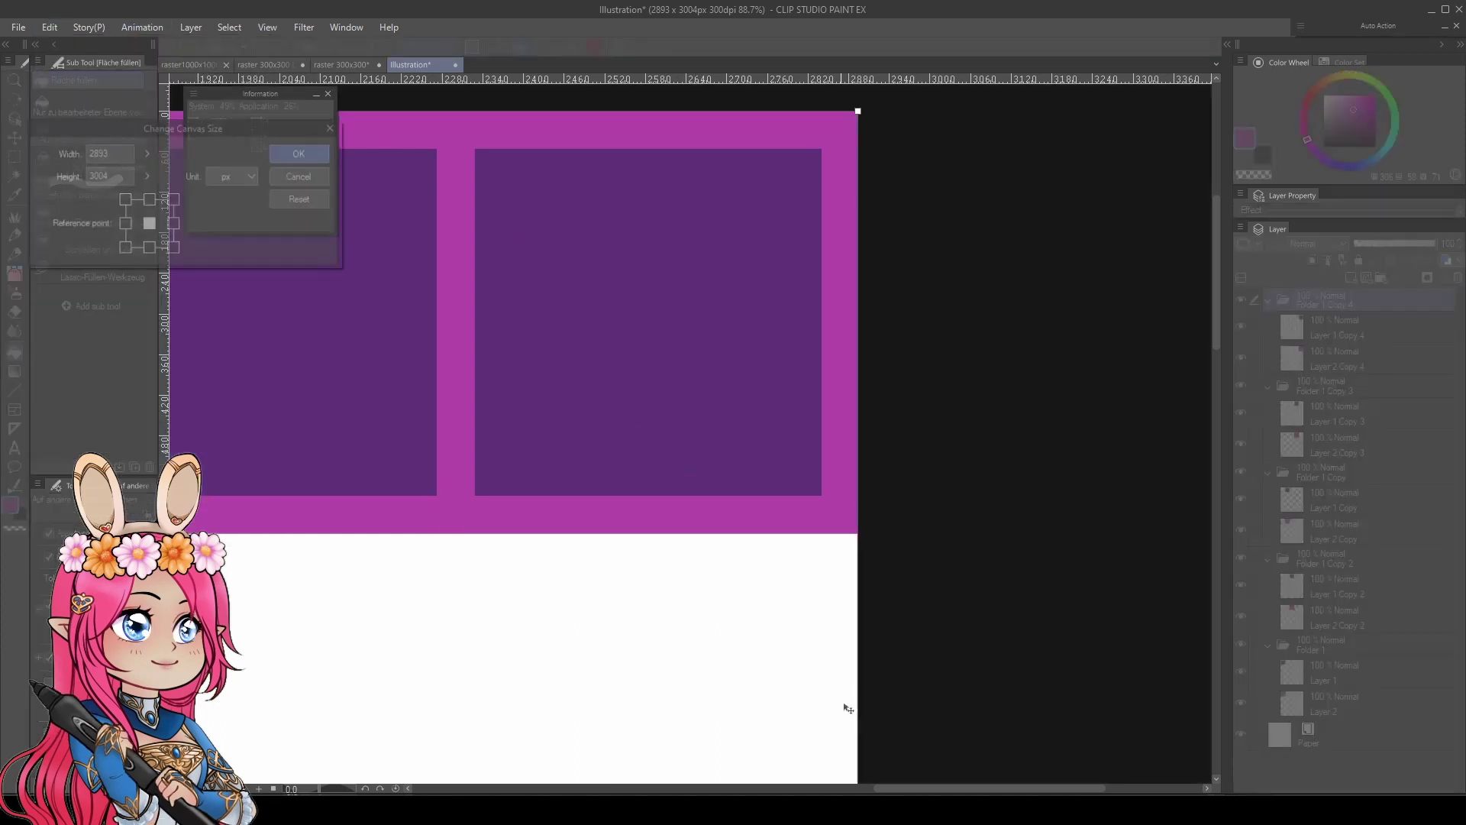
pyautogui.moveTo(993, 652)
pyautogui.mouseDown()
pyautogui.moveTo(950, 305)
pyautogui.moveTo(967, 477)
pyautogui.mouseUp()
pyautogui.scroll(2, 872, 458)
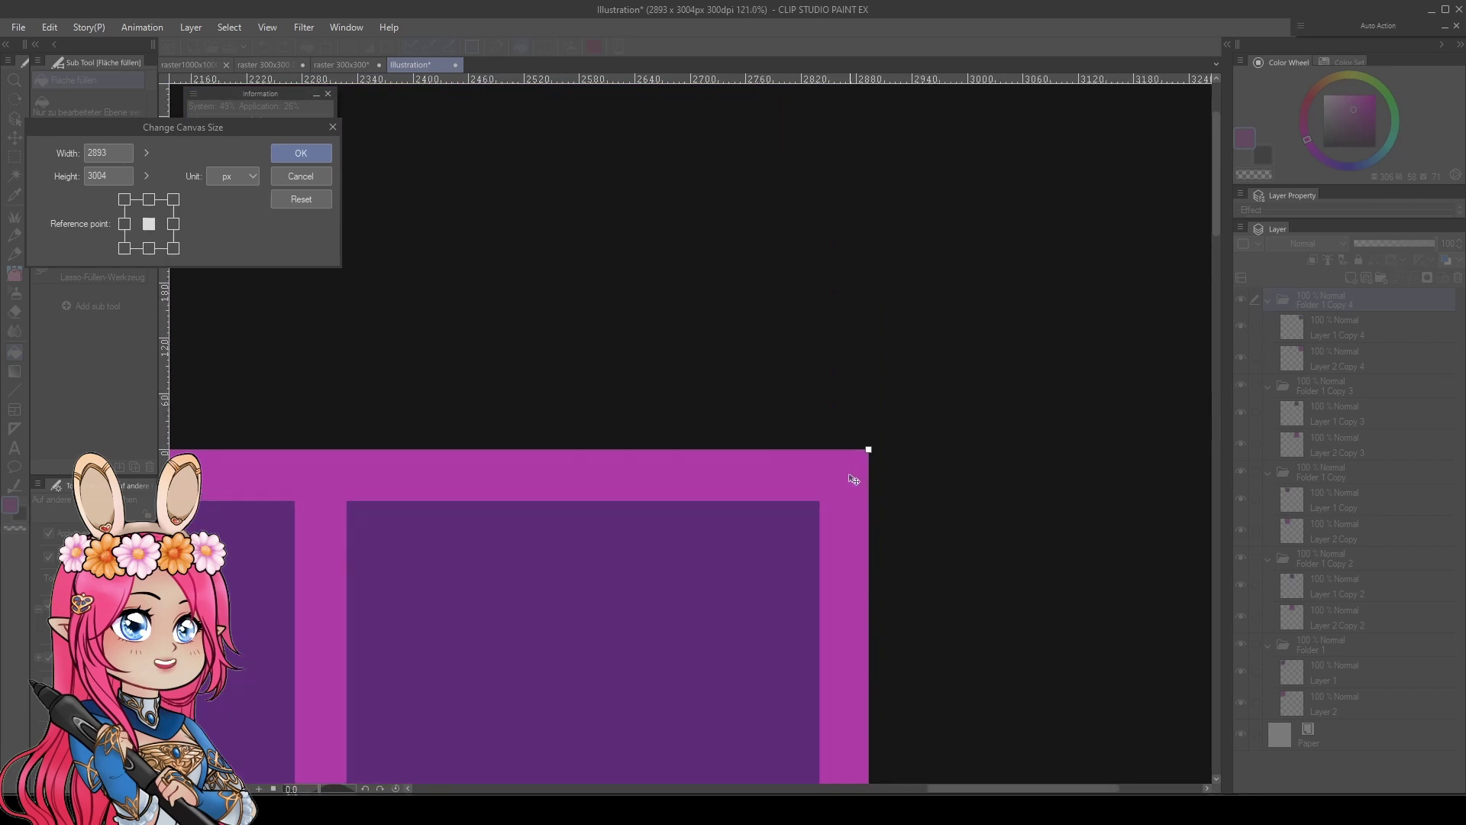
pyautogui.scroll(2, 889, 430)
pyautogui.moveTo(877, 427); pyautogui.dragTo(897, 429)
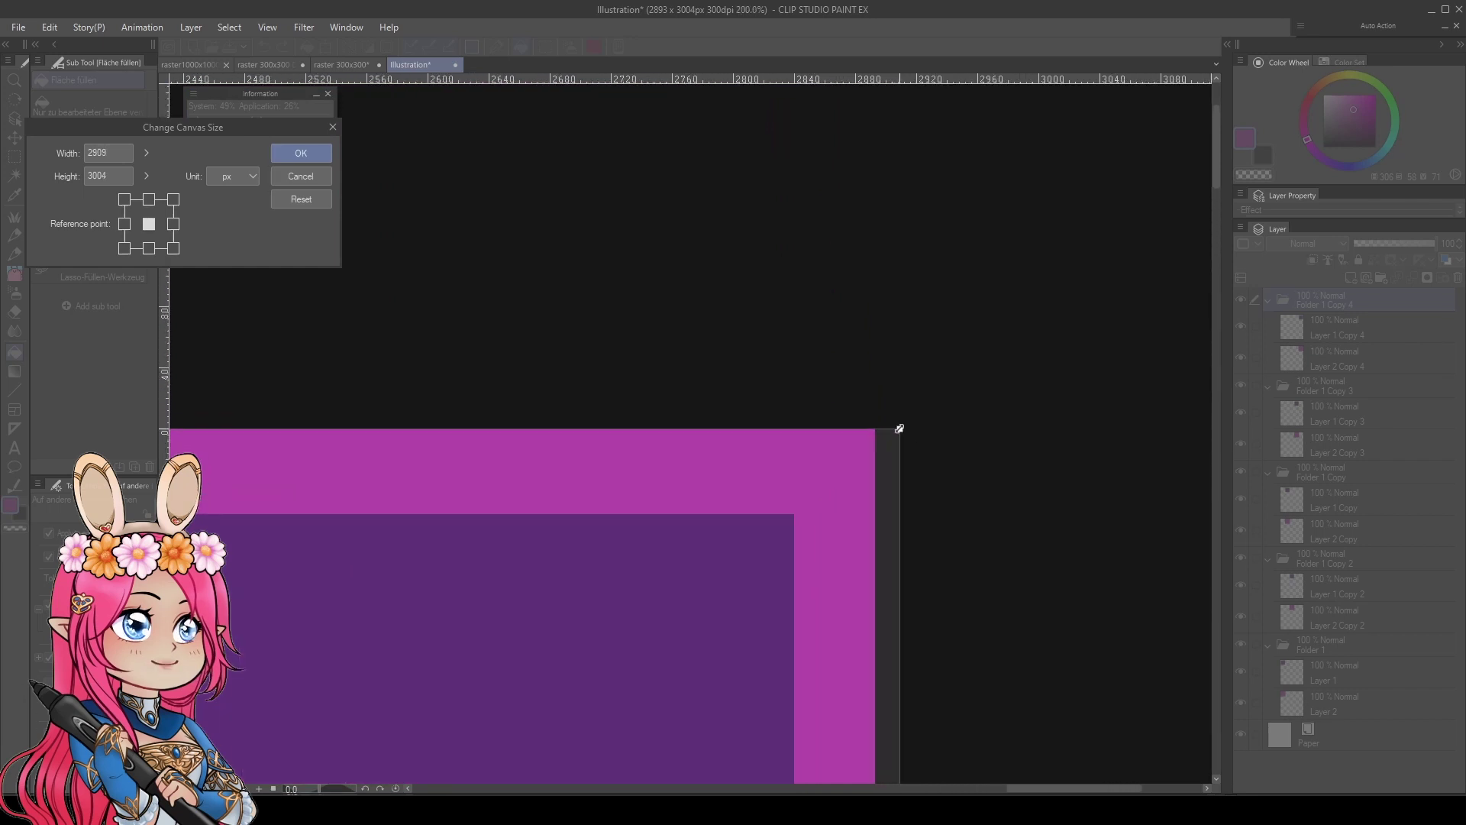
pyautogui.press('Return')
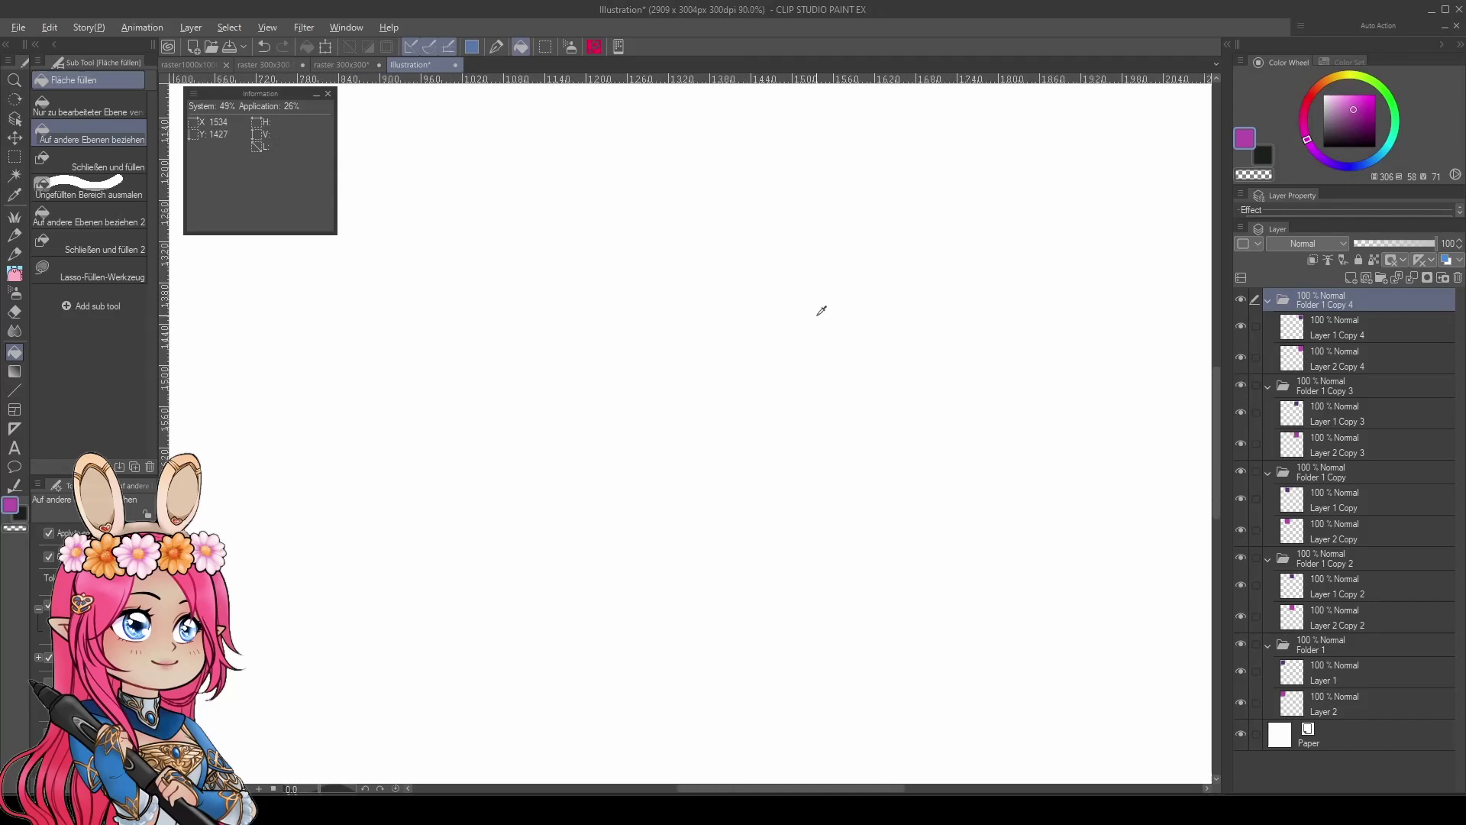
pyautogui.scroll(-2, 819, 310)
pyautogui.scroll(-3, 524, 562)
pyautogui.scroll(-1, 636, 353)
pyautogui.scroll(2, 653, 378)
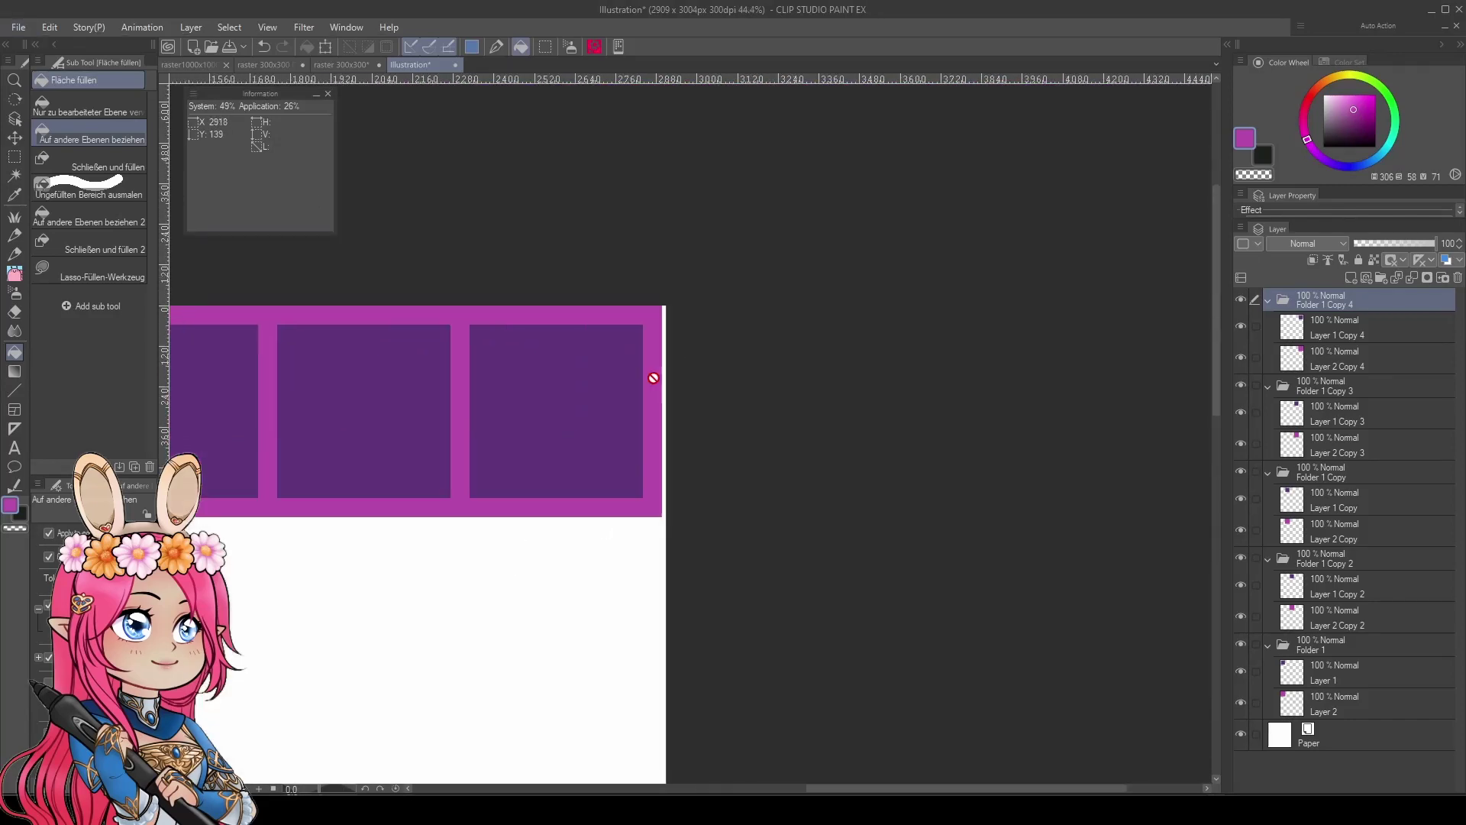
pyautogui.scroll(2, 675, 386)
pyautogui.scroll(3, 659, 368)
pyautogui.hotkey('ctrl', 'alt', 'c')
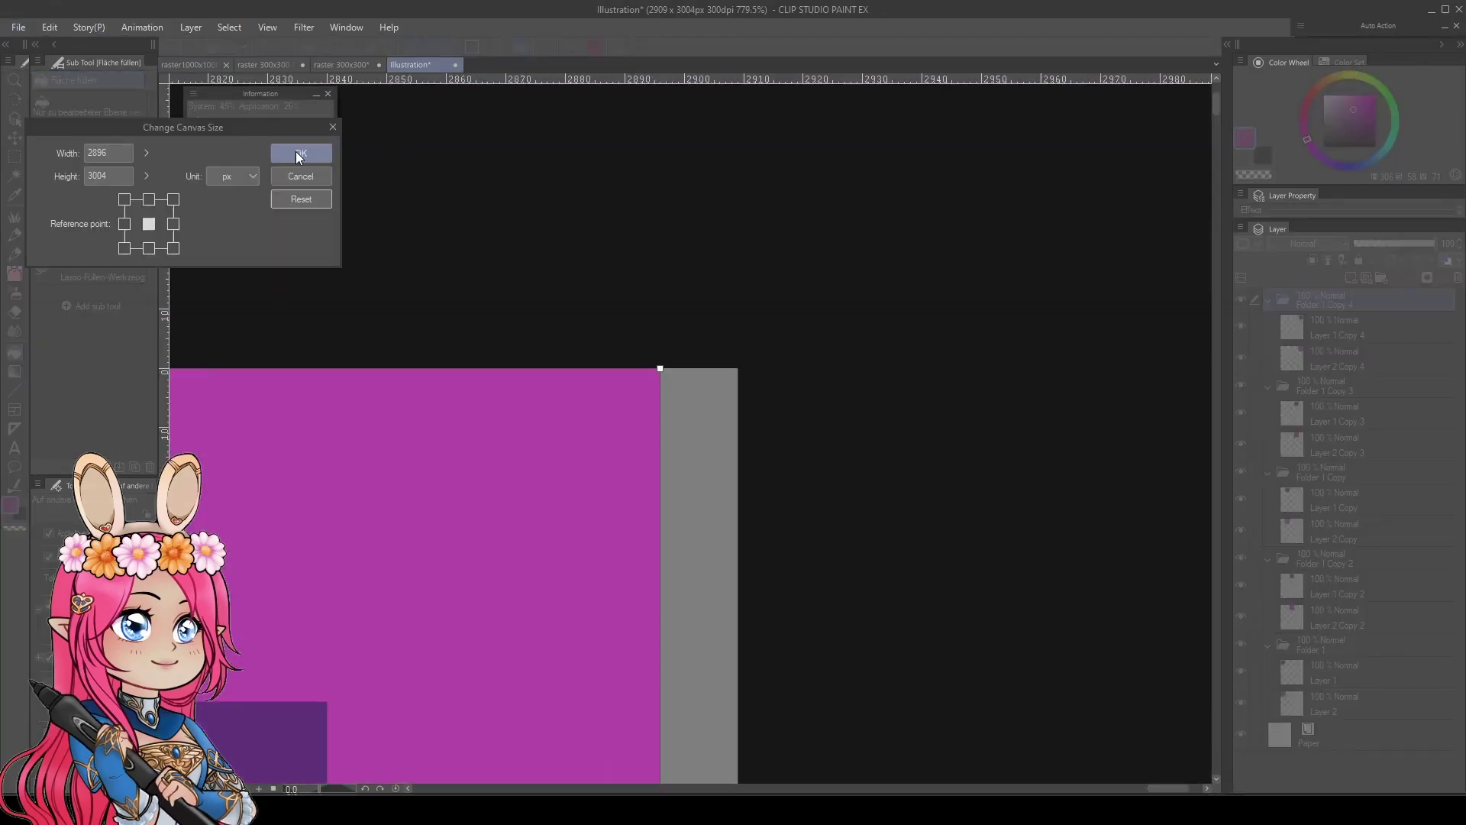
pyautogui.click(298, 154)
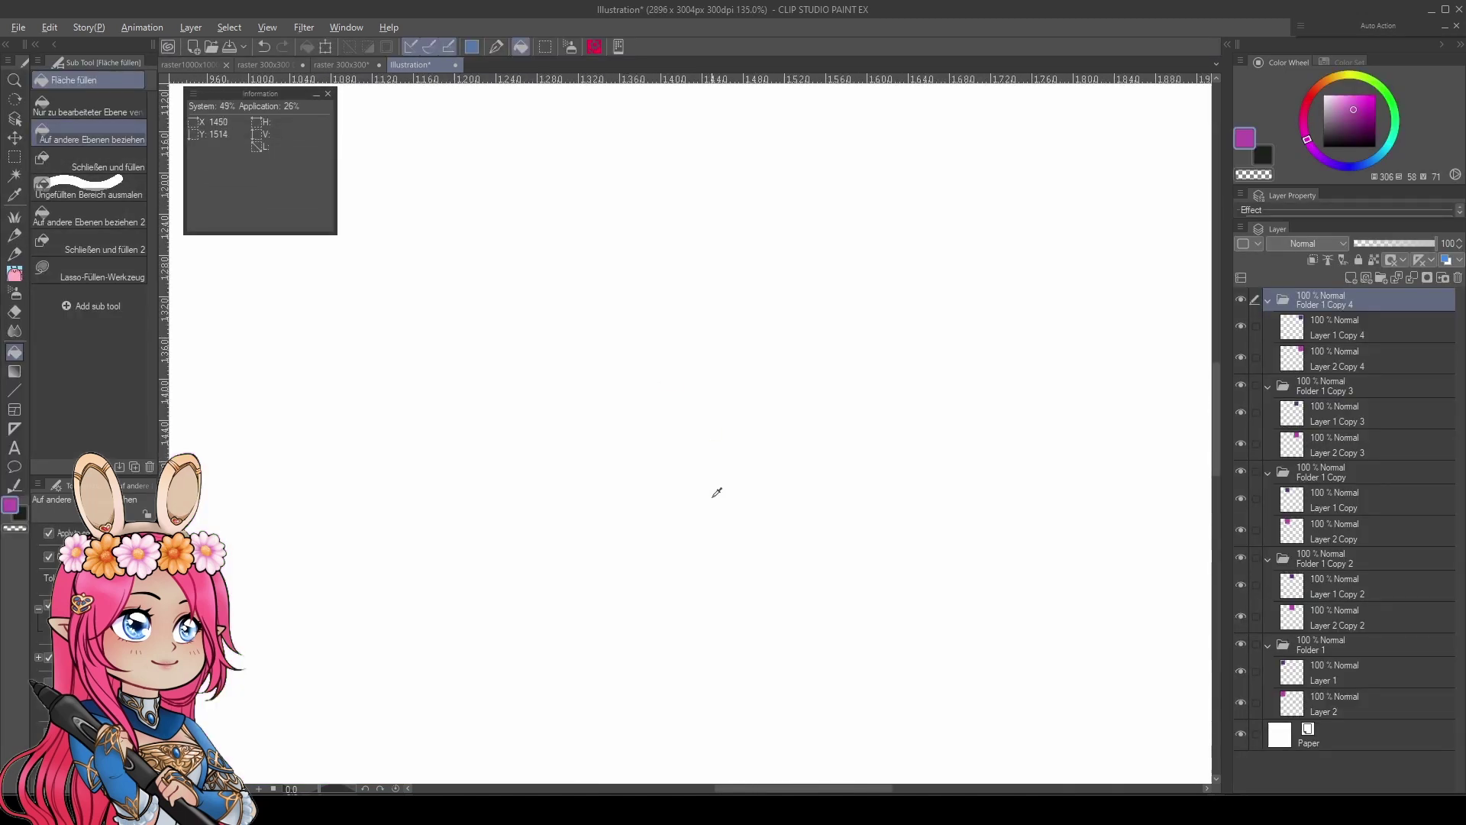
pyautogui.scroll(-2, 715, 491)
pyautogui.scroll(-3, 704, 490)
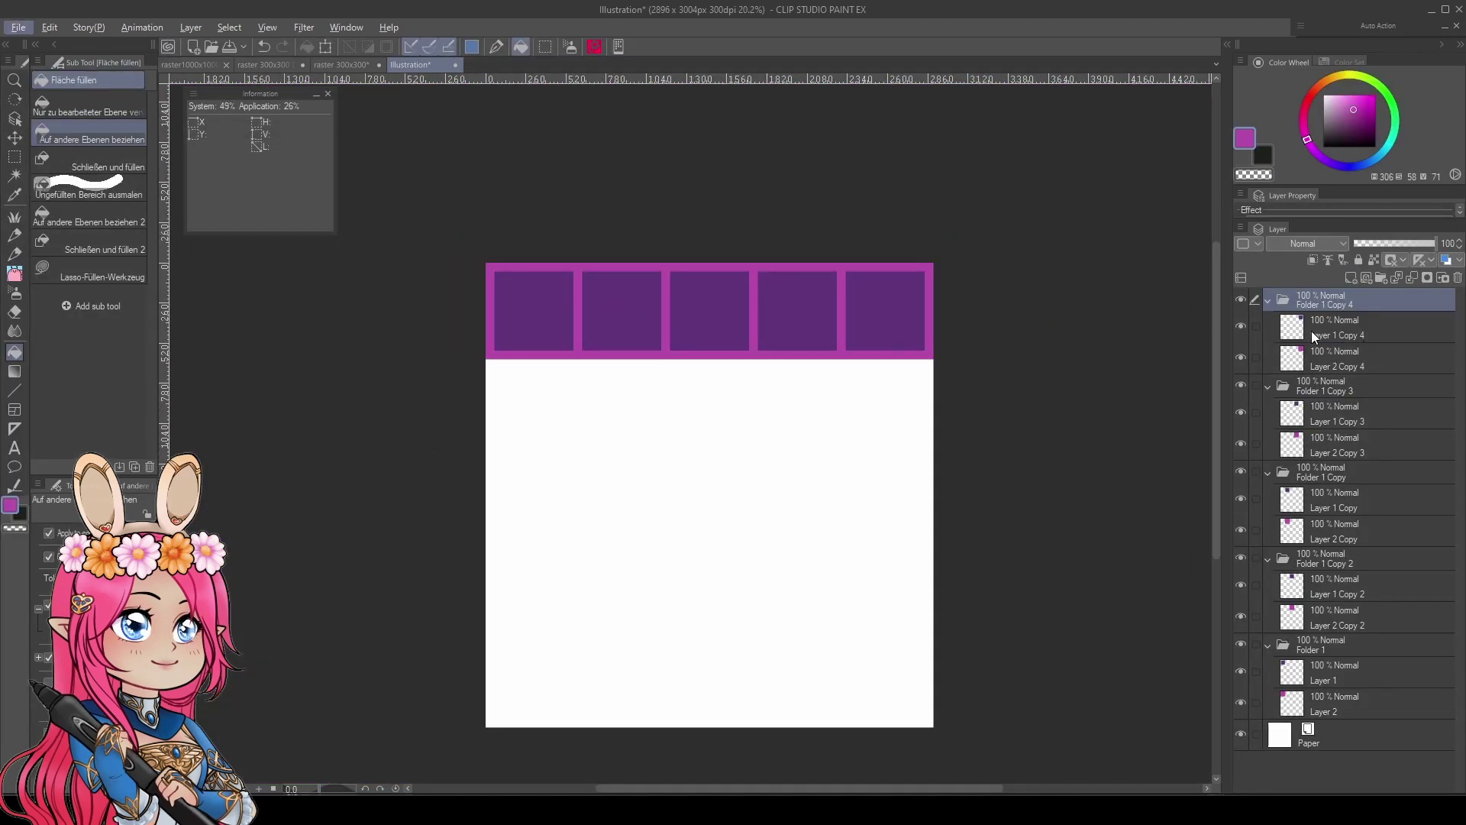
# Step: Merge Layer 1 and its four copies into a single layer
pyautogui.click(1329, 328)
pyautogui.keyDown('ctrl'); pyautogui.click(1329, 413); pyautogui.keyUp('ctrl')
pyautogui.keyDown('ctrl'); pyautogui.click(1324, 500); pyautogui.keyUp('ctrl')
pyautogui.keyDown('ctrl'); pyautogui.click(1317, 587); pyautogui.keyUp('ctrl')
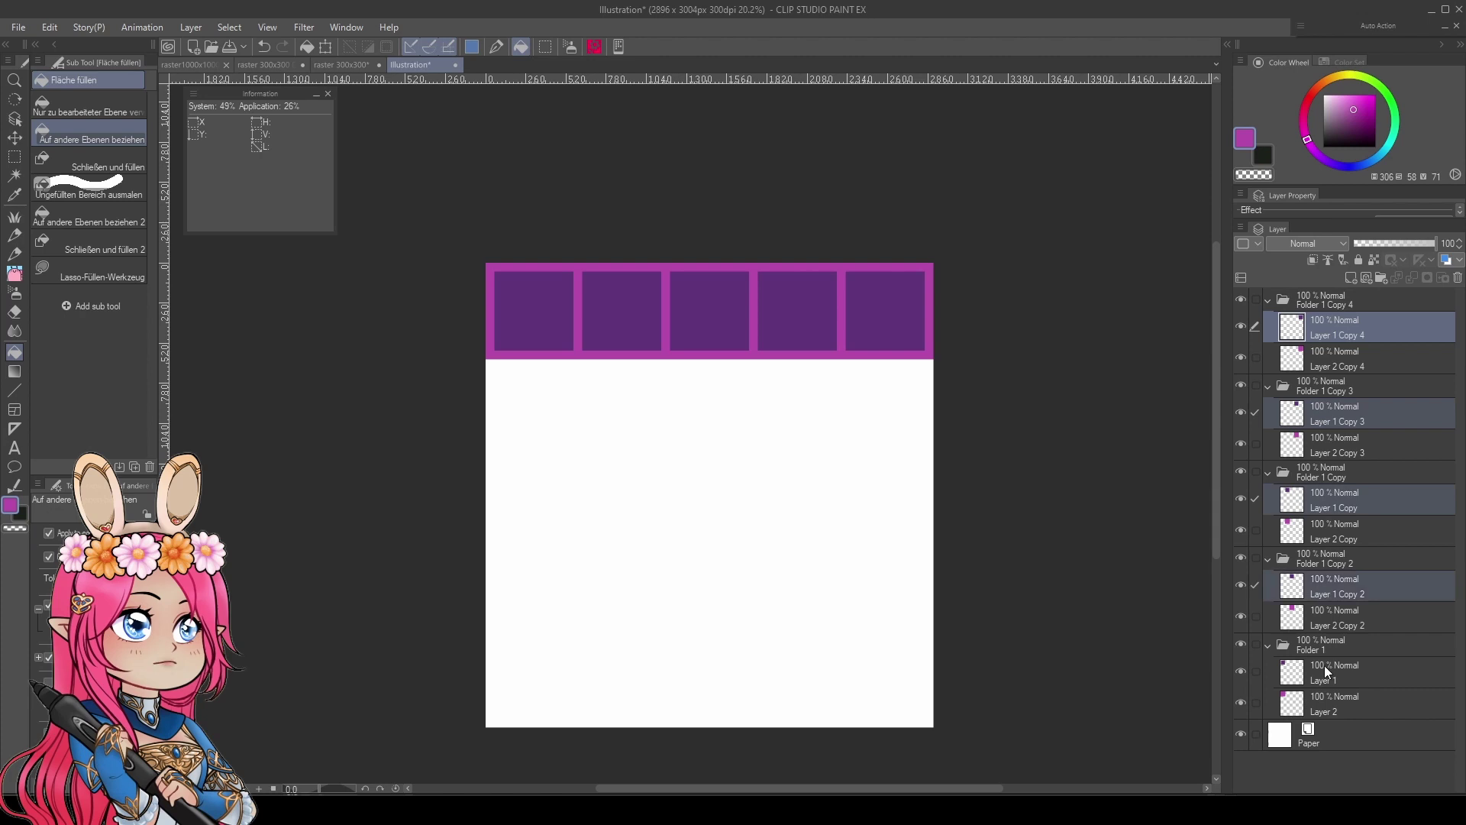
pyautogui.keyDown('ctrl'); pyautogui.click(1325, 672); pyautogui.keyUp('ctrl')
pyautogui.rightClick(1330, 333)
pyautogui.click(1322, 679)
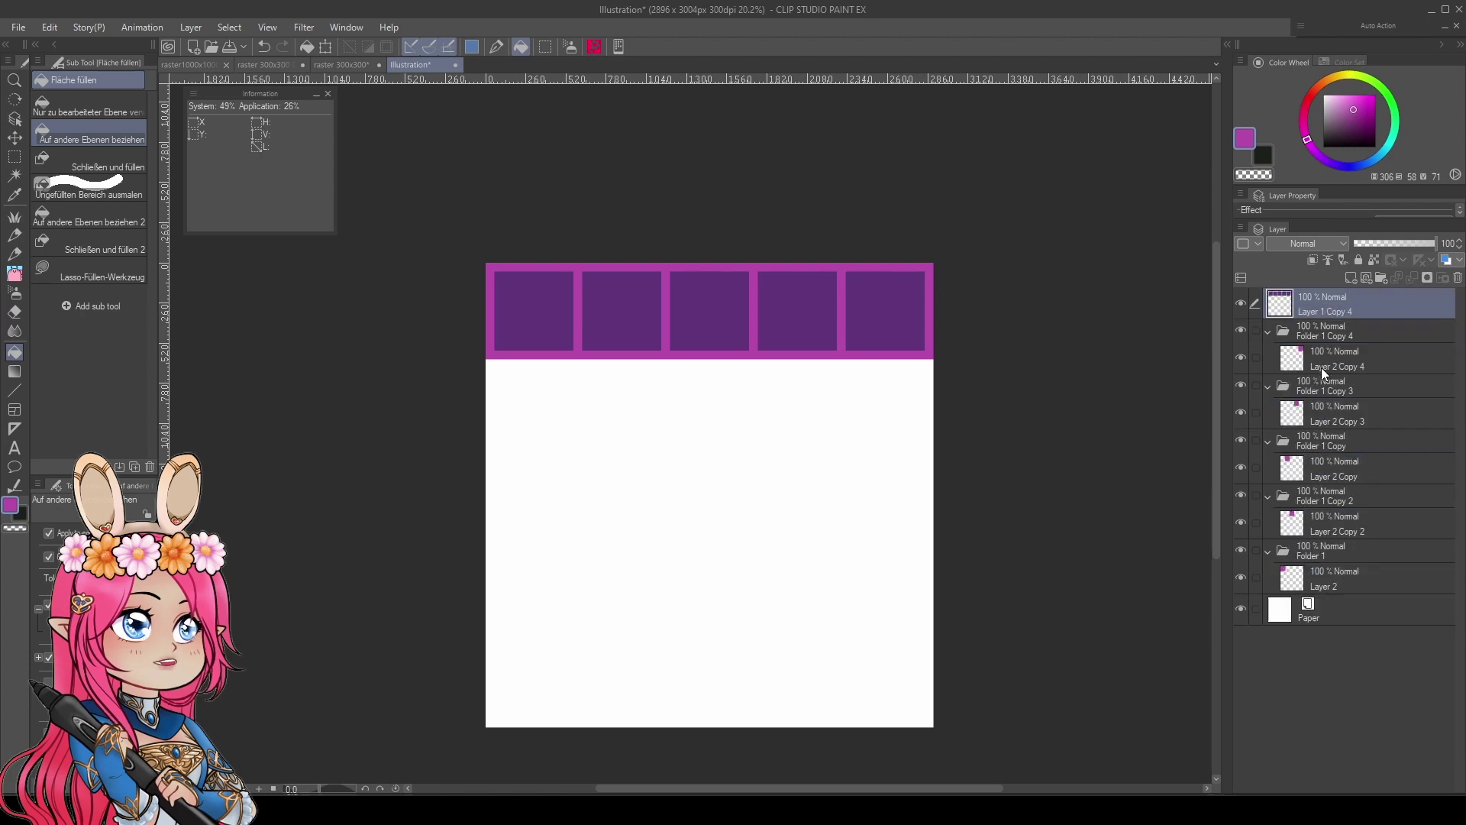
# Step: Merge Layer 2 and its four copies into a single layer
pyautogui.keyDown('ctrl'); pyautogui.click(1328, 413); pyautogui.keyUp('ctrl')
pyautogui.keyDown('ctrl'); pyautogui.click(1311, 472); pyautogui.keyUp('ctrl')
pyautogui.keyDown('ctrl'); pyautogui.click(1321, 528); pyautogui.keyUp('ctrl')
pyautogui.keyDown('ctrl'); pyautogui.click(1329, 582); pyautogui.keyUp('ctrl')
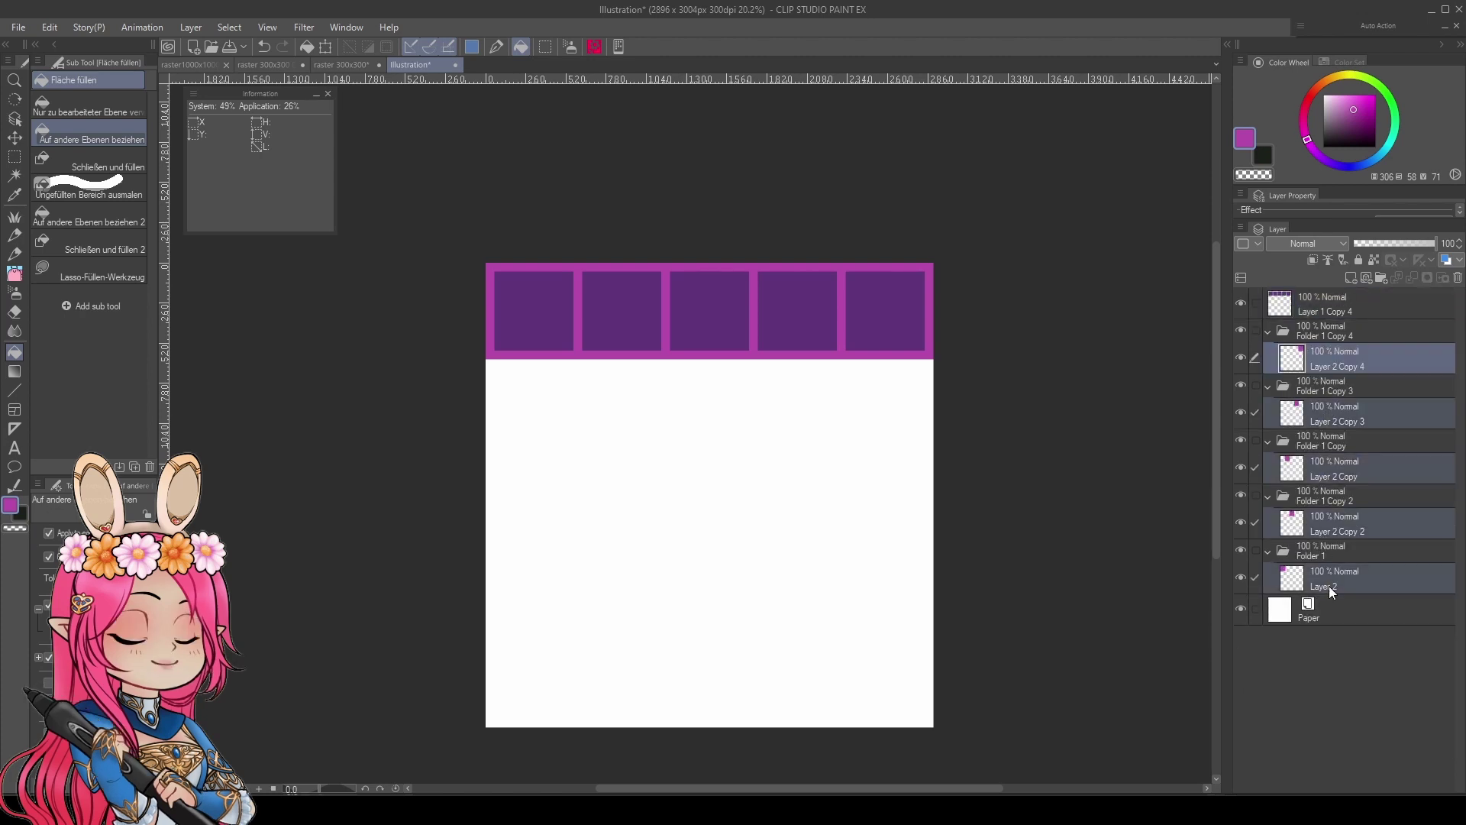
pyautogui.rightClick(1328, 585)
pyautogui.click(1348, 510)
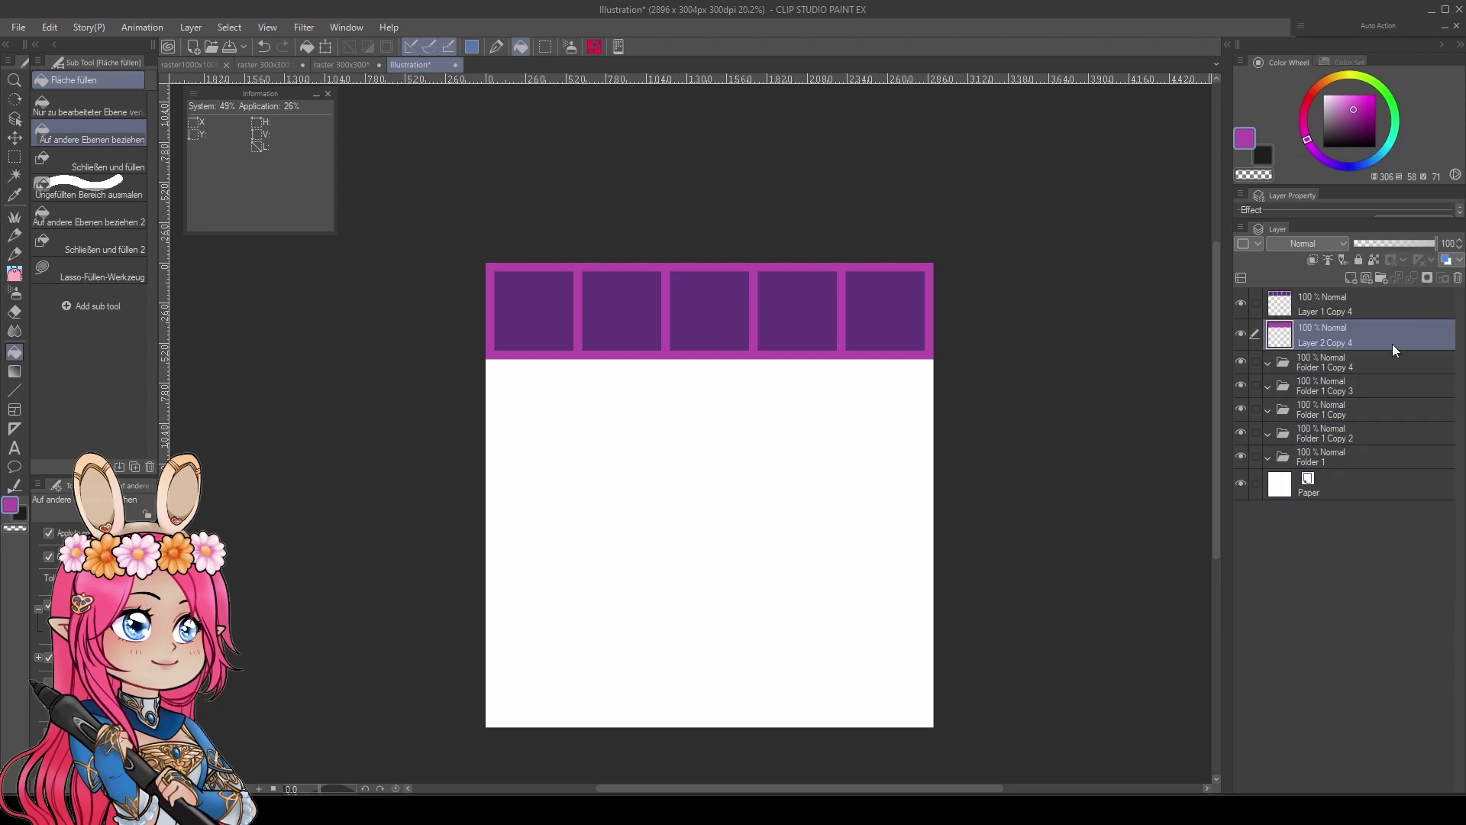
# Step: Group the two merged layers into a new folder and delete the old cell folders
pyautogui.keyDown('ctrl'); pyautogui.click(1329, 300); pyautogui.keyUp('ctrl')
pyautogui.hotkey('ctrl', 'g')
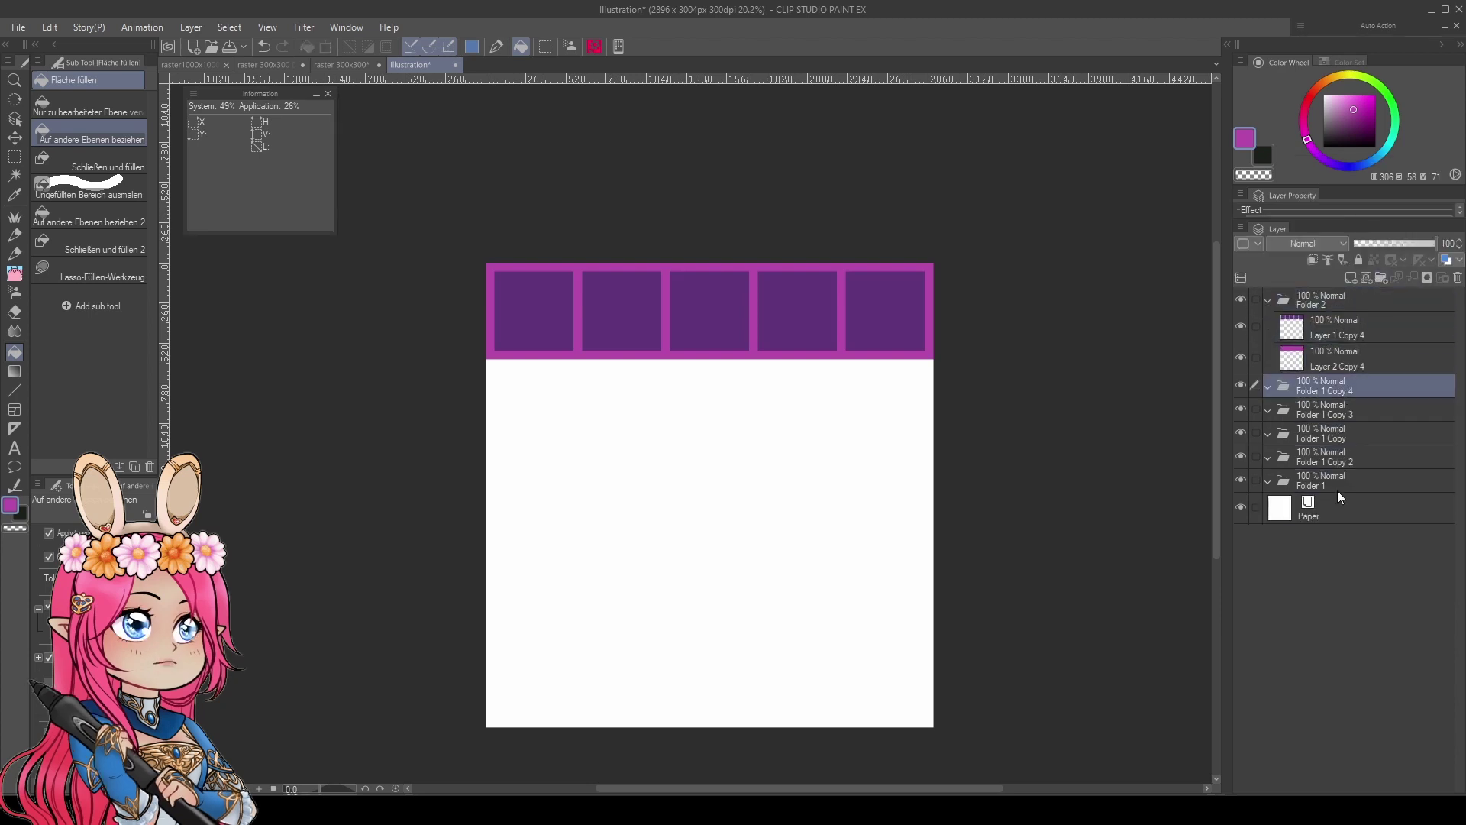
pyautogui.keyDown('shift'); pyautogui.click(1337, 490); pyautogui.keyUp('shift')
pyautogui.press('Delete')
pyautogui.click(1342, 298)
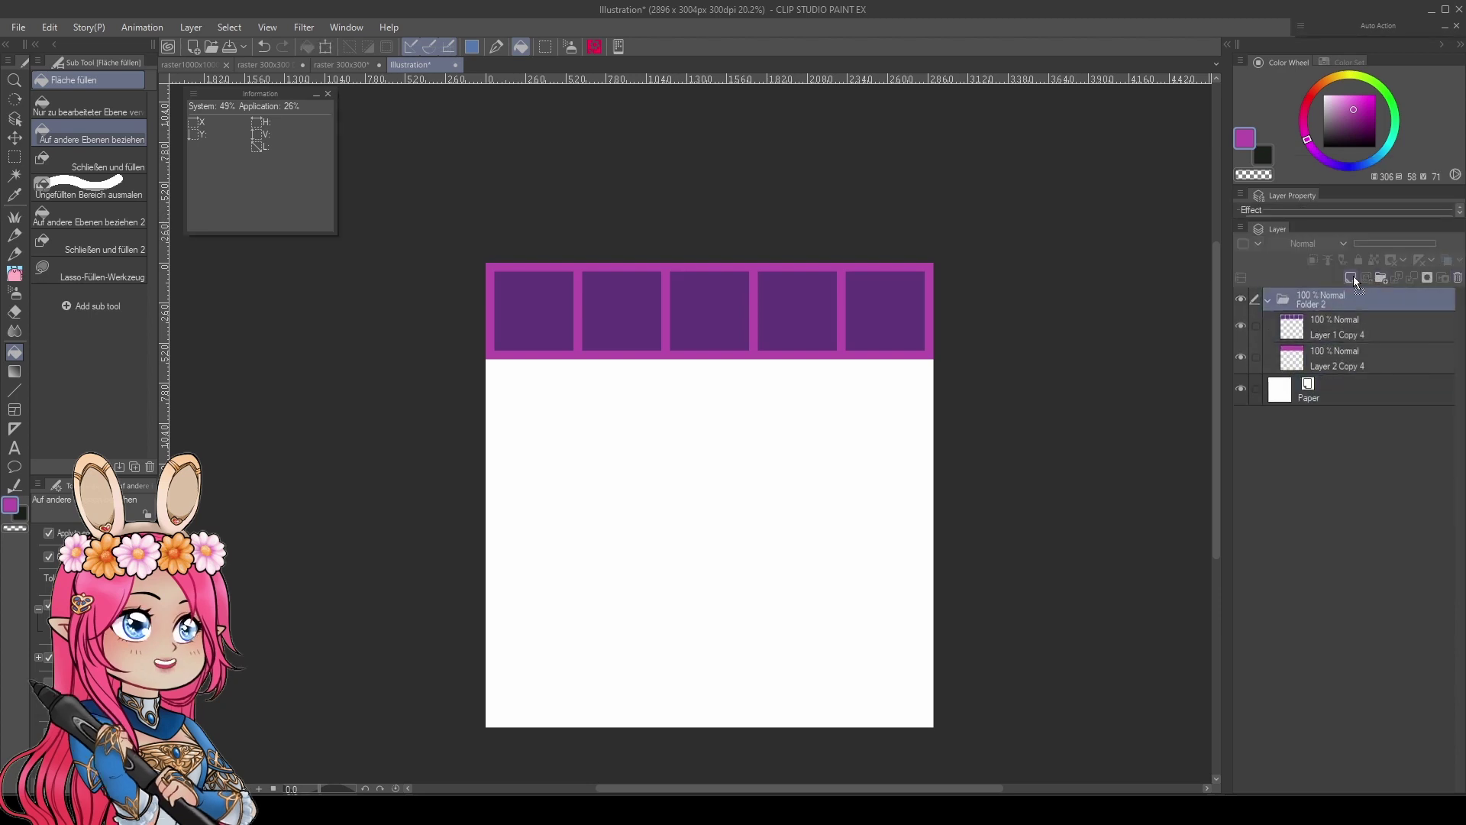
# Step: Duplicate the row folder and place the copy directly beneath the first row
pyautogui.hotkey('ctrl', 'c')
pyautogui.hotkey('ctrl', 'v')
pyautogui.hotkey('ctrl', 't')
pyautogui.moveTo(626, 293); pyautogui.dragTo(627, 385)
pyautogui.scroll(2, 627, 385)
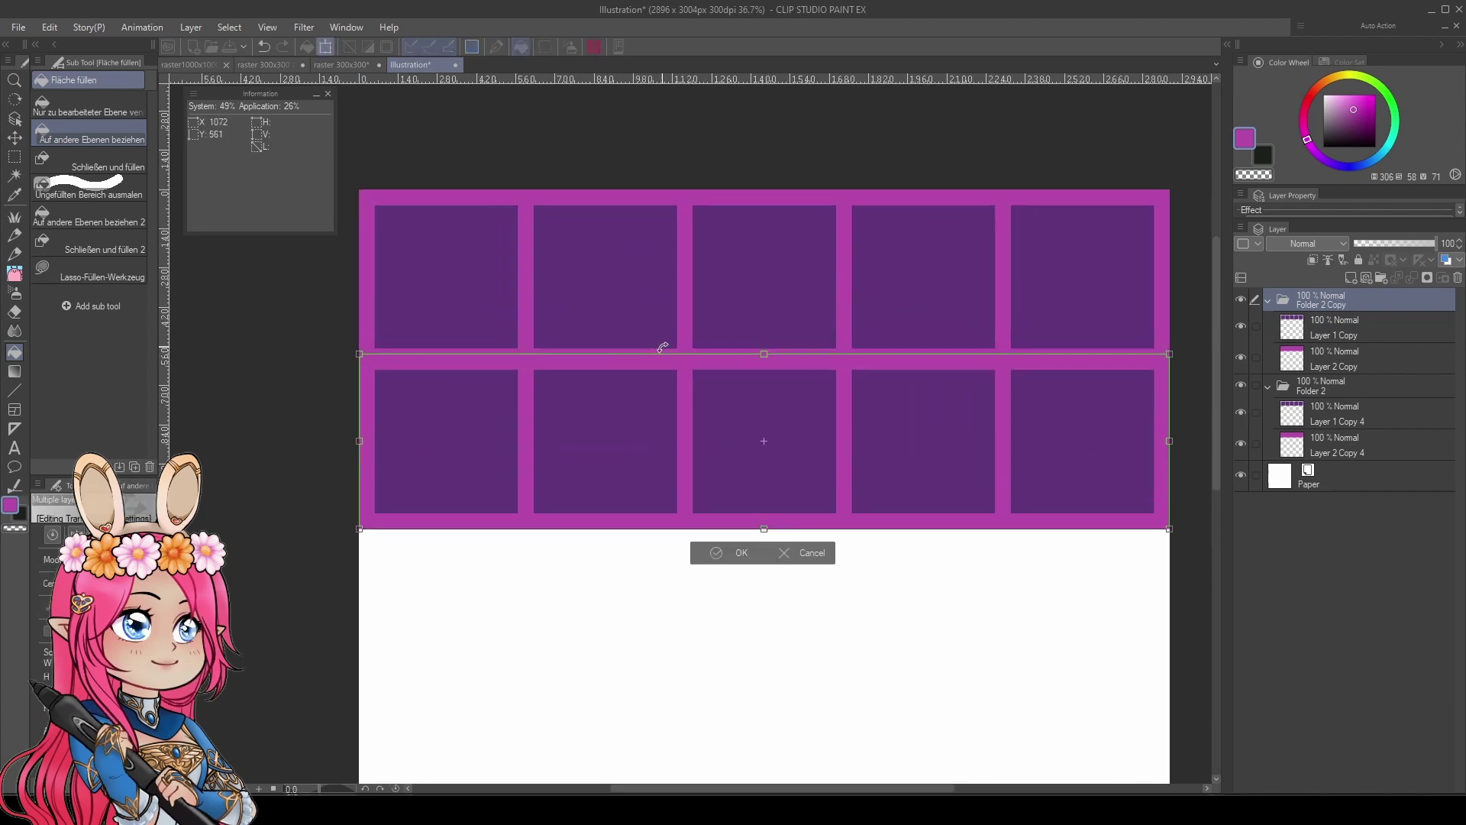
pyautogui.scroll(3, 665, 340)
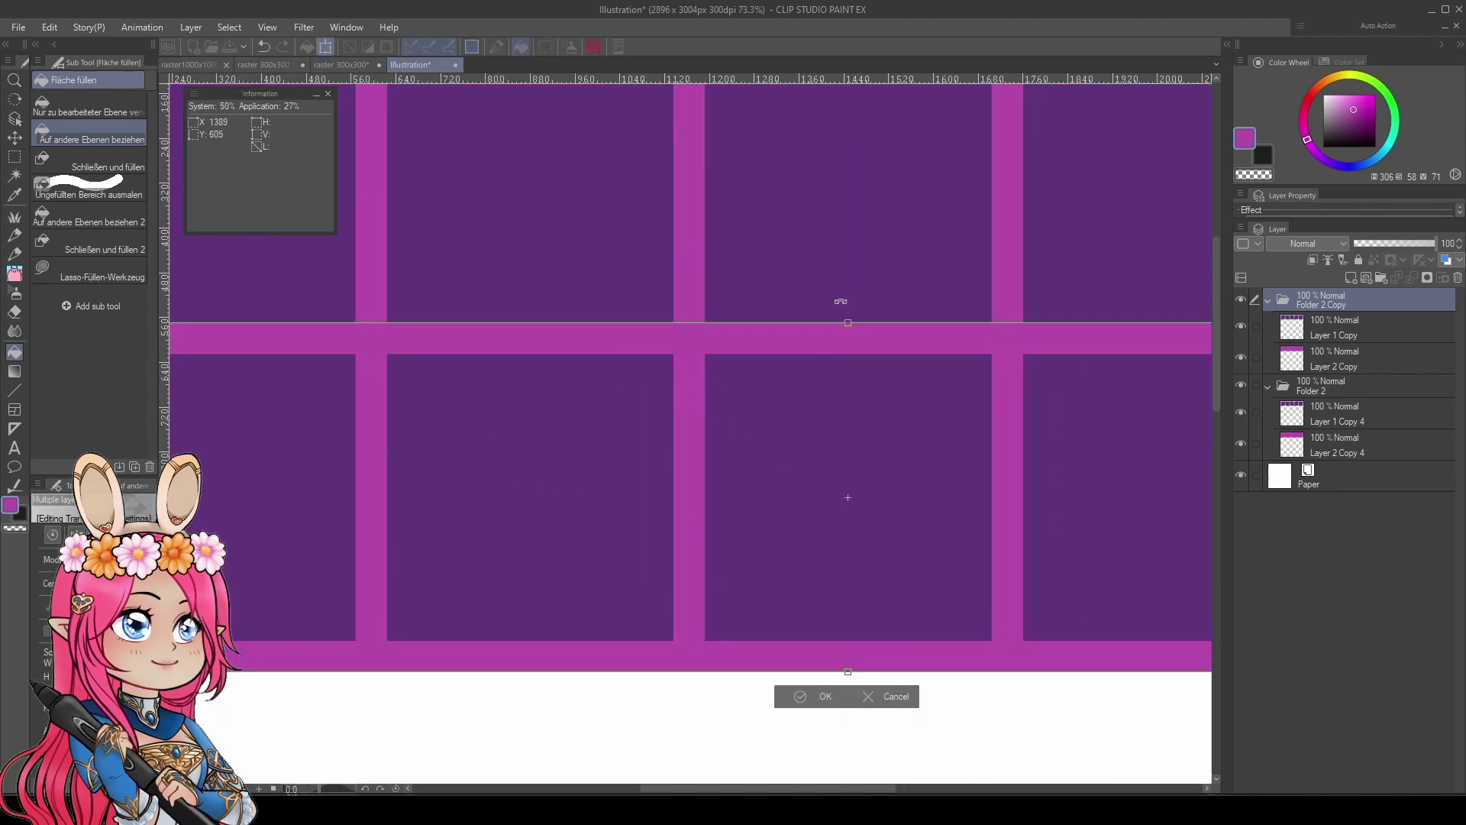
pyautogui.scroll(2, 816, 350)
pyautogui.scroll(2, 851, 319)
pyautogui.press('Return')
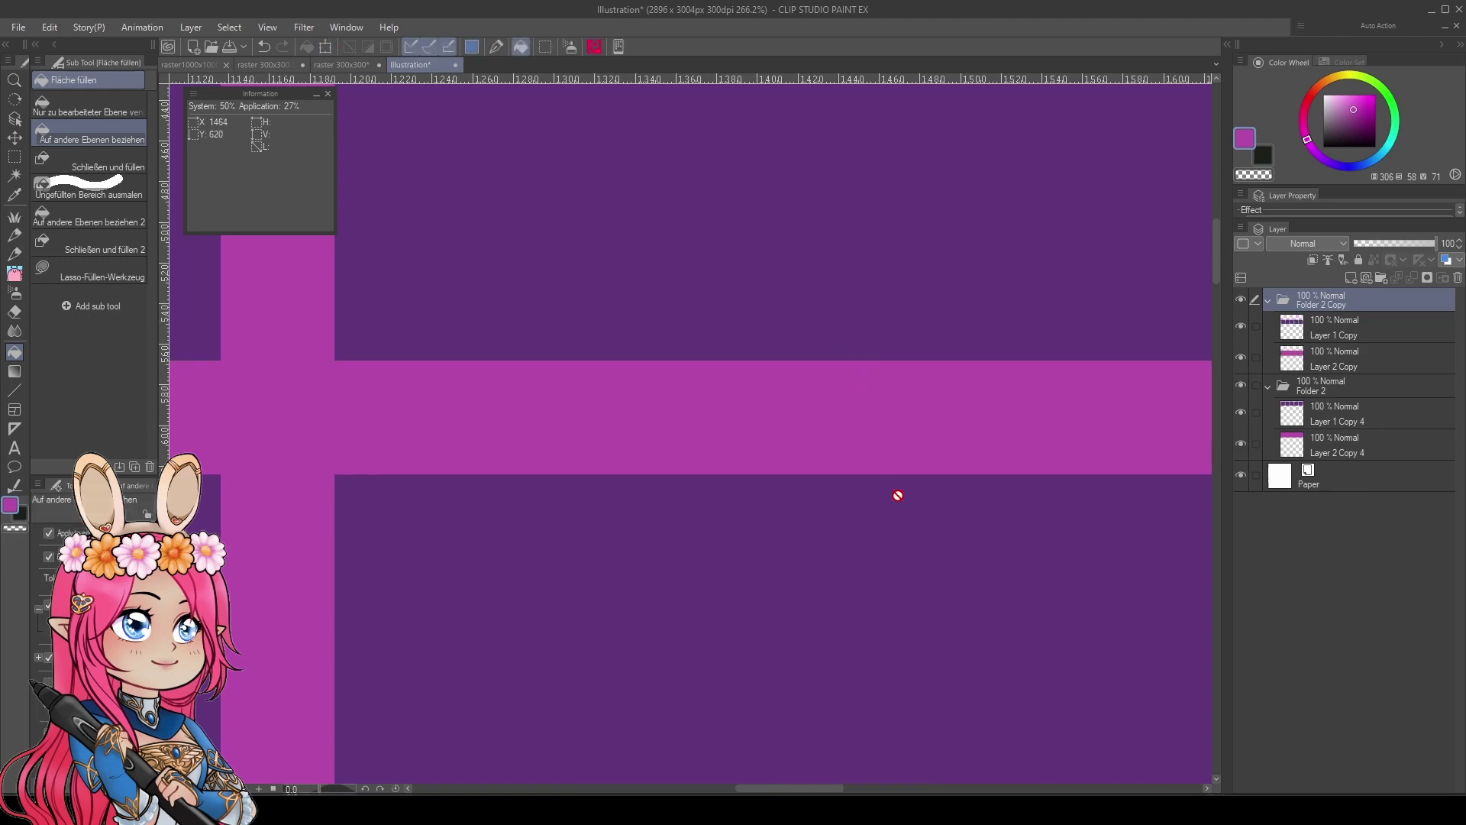
pyautogui.scroll(-2, 897, 494)
pyautogui.scroll(-3, 920, 534)
pyautogui.scroll(-1, 920, 540)
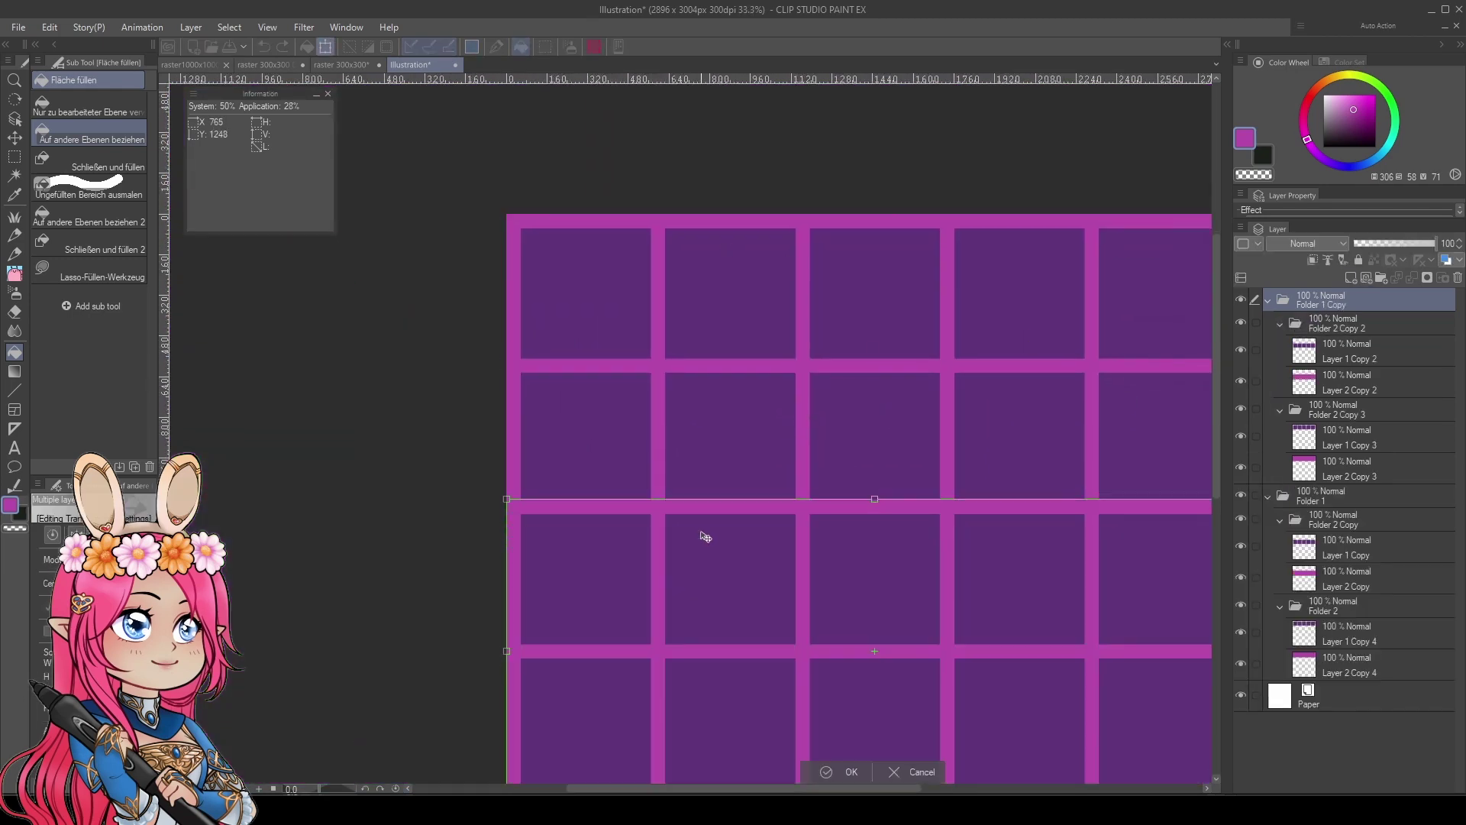
pyautogui.scroll(3, 703, 531)
pyautogui.scroll(2, 811, 498)
pyautogui.scroll(-7, 815, 505)
# Step: Duplicate the rows again and move the new copy into the bottom position
pyautogui.hotkey('ctrl', 'j')
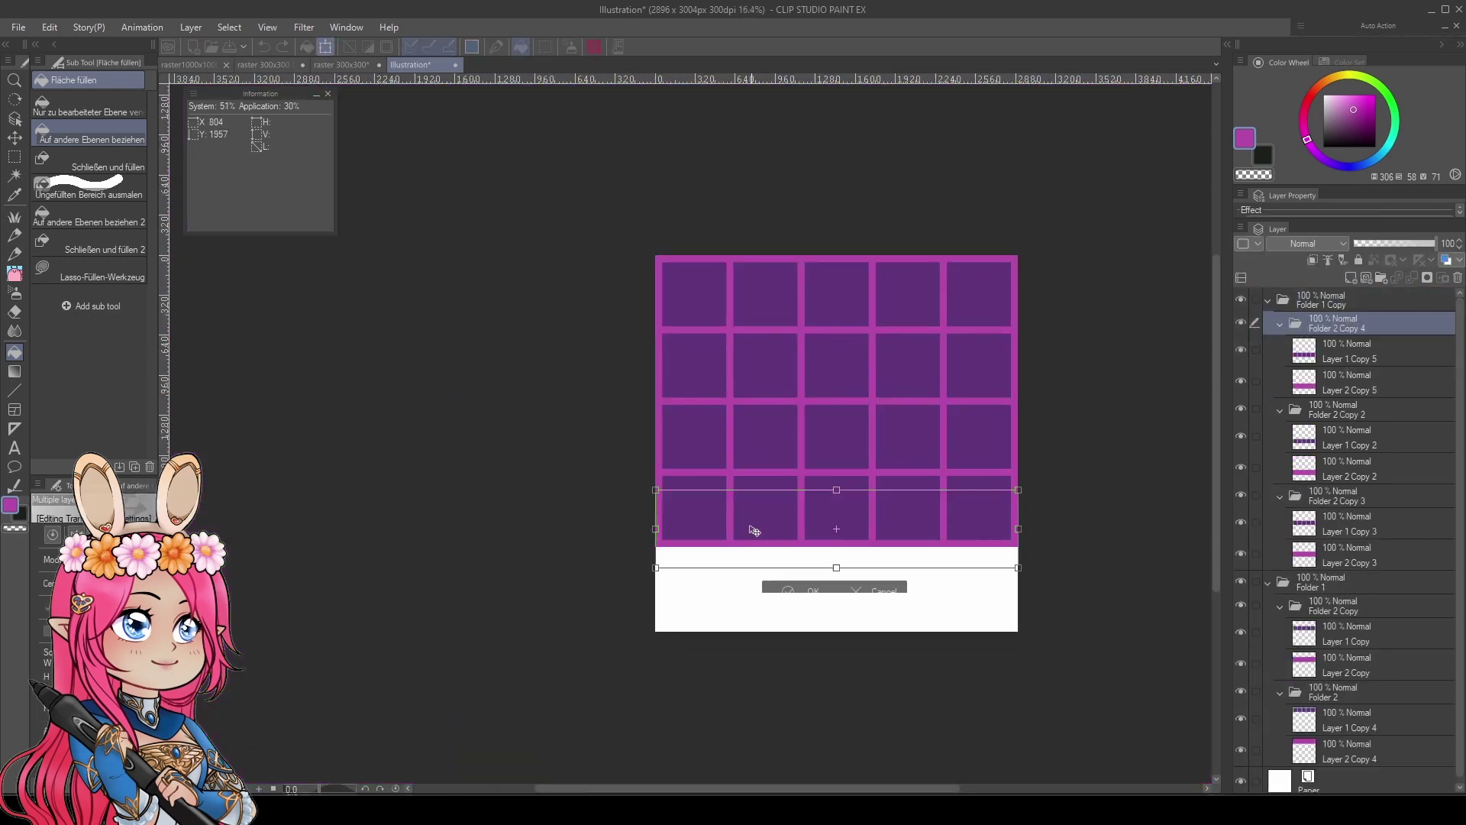
pyautogui.scroll(8, 753, 524)
pyautogui.moveTo(848, 517); pyautogui.dragTo(818, 528)
pyautogui.scroll(-7, 817, 527)
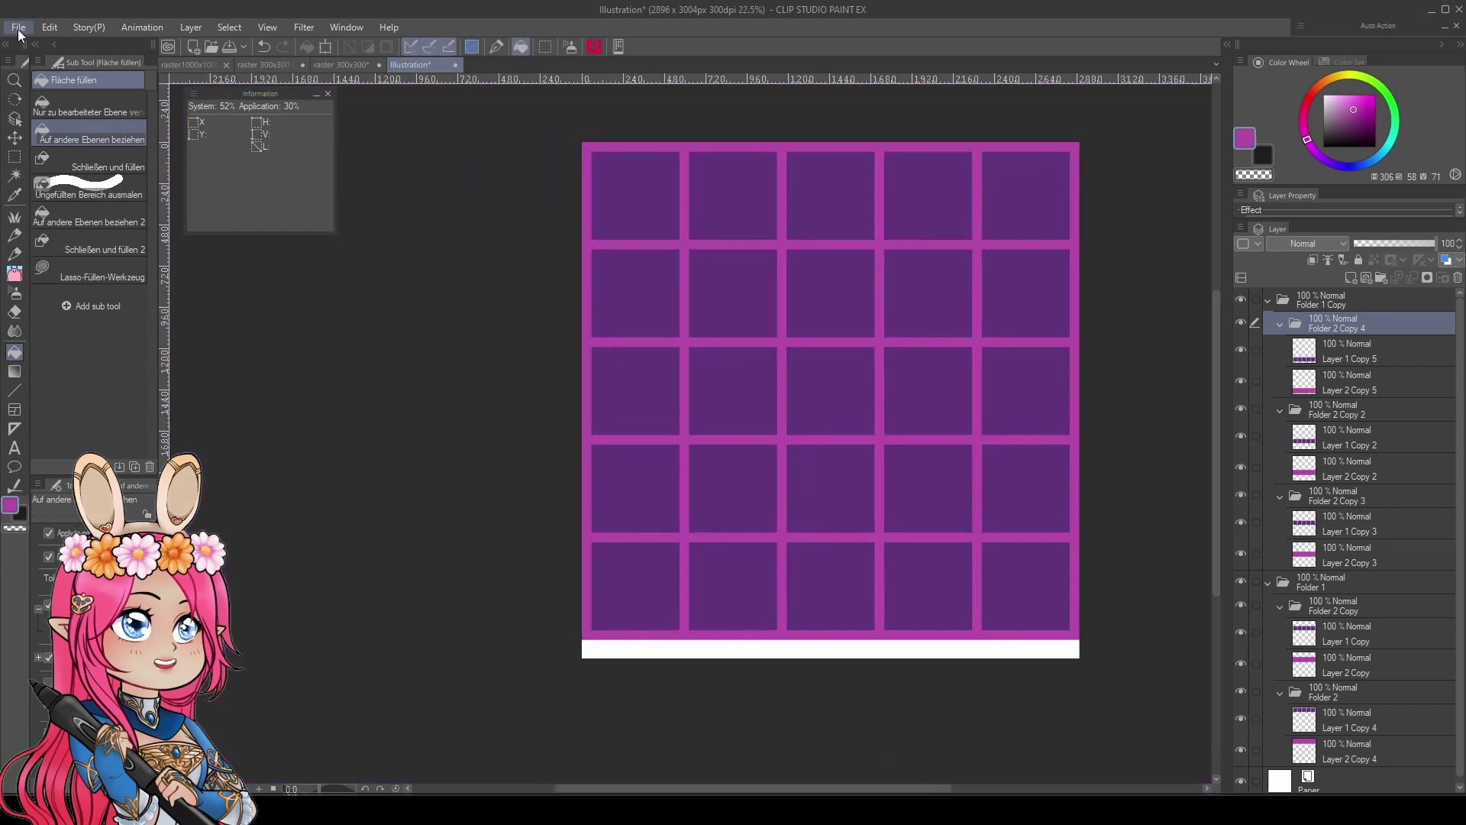
pyautogui.hotkey('ctrl', 'alt', 'c')
pyautogui.scroll(3, 866, 645)
pyautogui.scroll(1, 841, 575)
# Step: Apply the 2896×2896 canvas size and merge the border and fill layers into two layers
pyautogui.press('Return')
pyautogui.scroll(-5, 1006, 504)
pyautogui.keyDown('ctrl'); pyautogui.click(1341, 731); pyautogui.keyUp('ctrl')
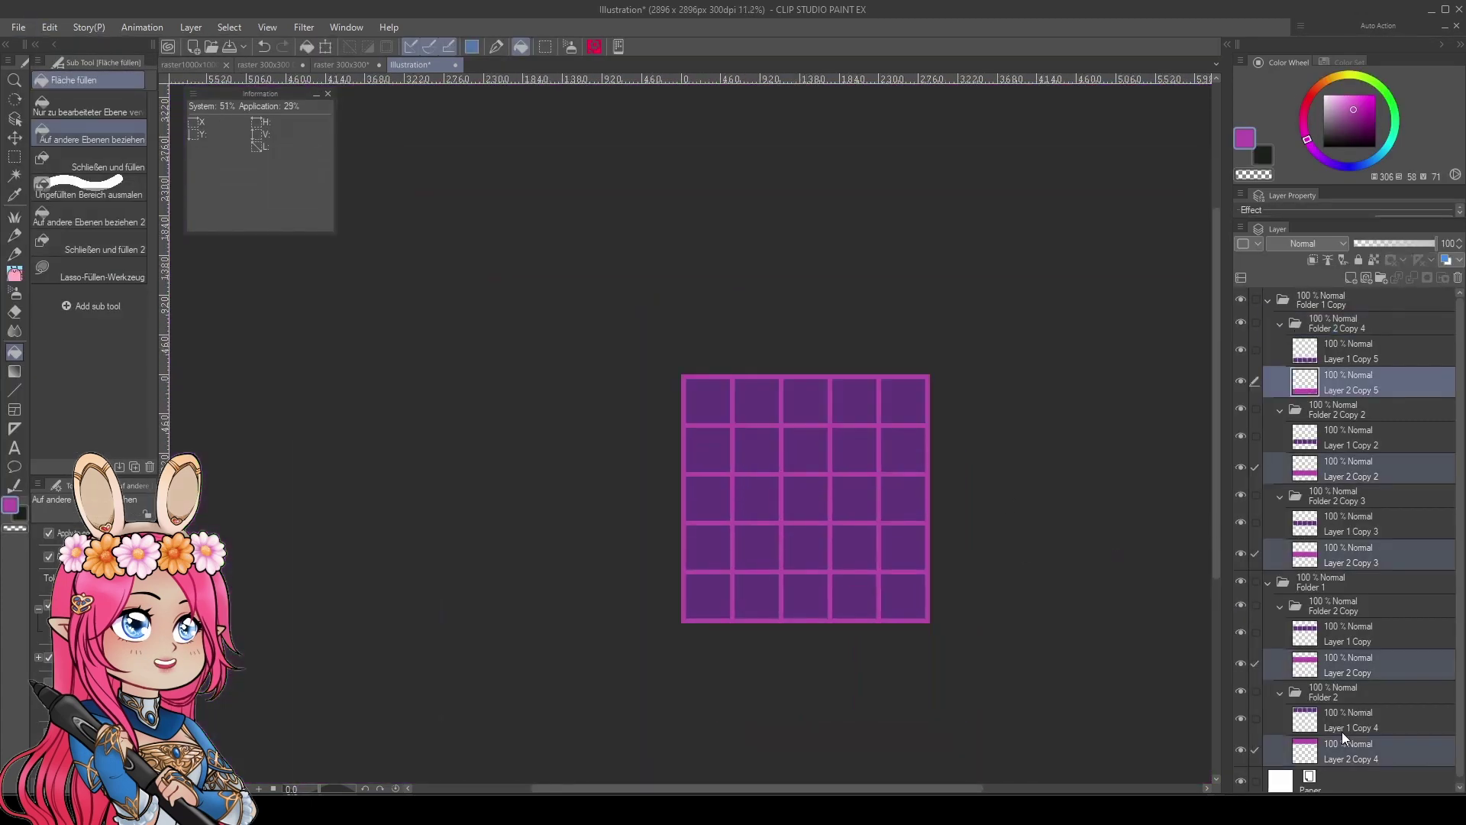
pyautogui.hotkey('shift', 'alt', 'e')
pyautogui.keyDown('ctrl'); pyautogui.click(1330, 366); pyautogui.keyUp('ctrl')
pyautogui.rightClick(1375, 373)
pyautogui.click(1248, 744)
# Step: Clear the cell interiors from the border layer, then hide the fill and paper layers
pyautogui.keyDown('ctrl'); pyautogui.click(1279, 305); pyautogui.keyUp('ctrl')
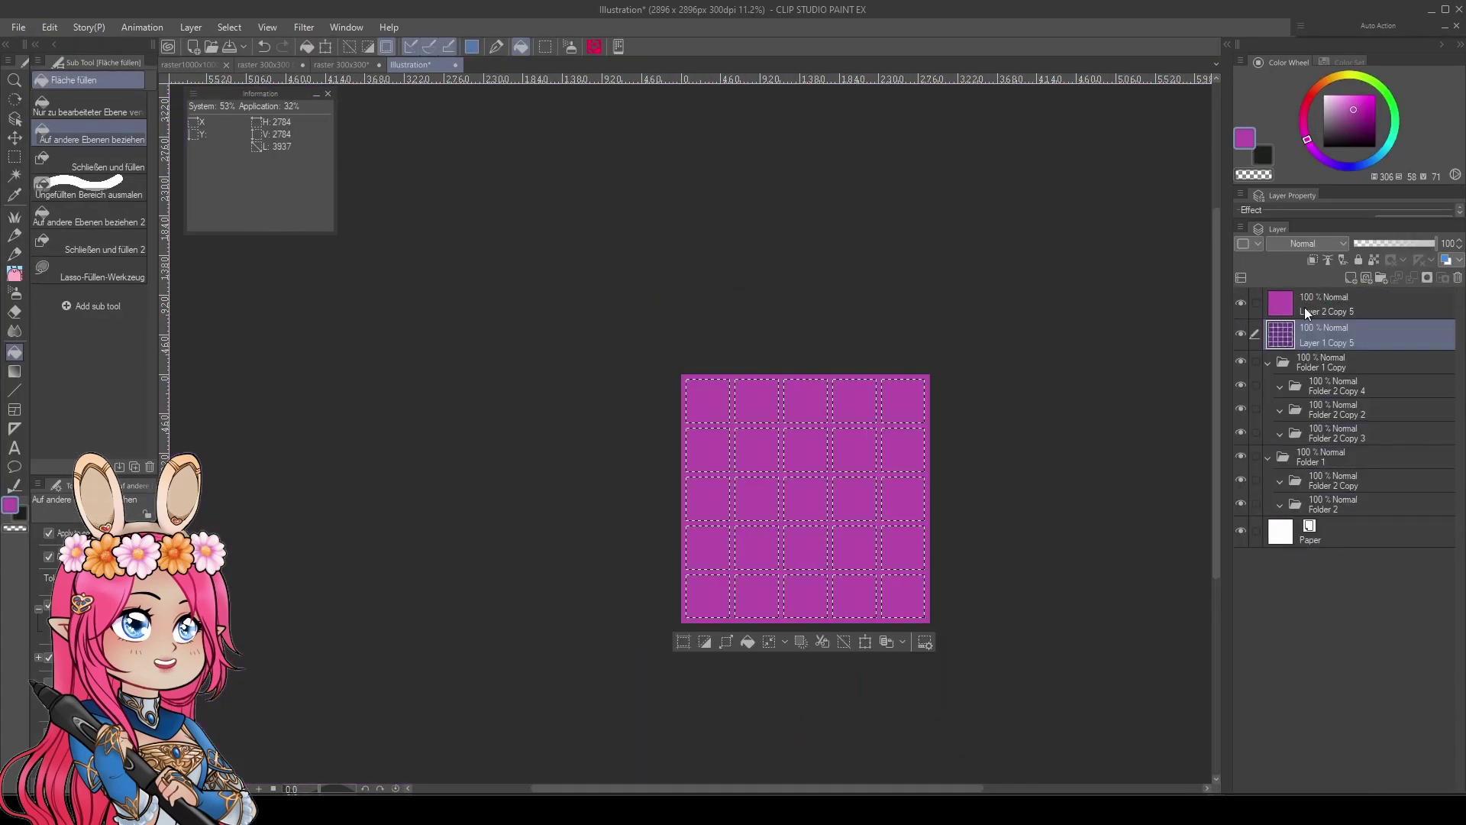
pyautogui.click(1305, 308)
pyautogui.press('Delete')
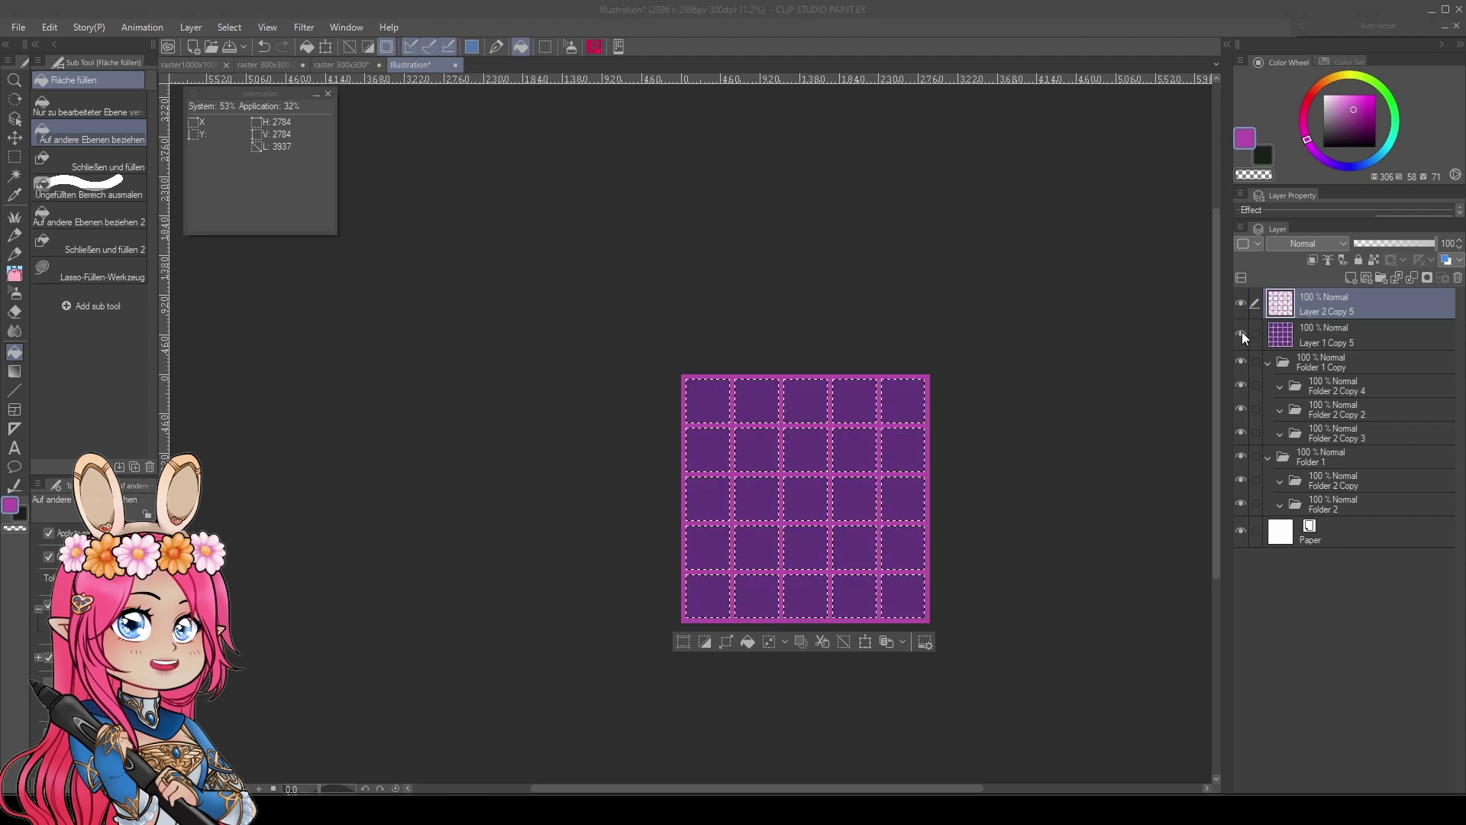
pyautogui.click(1242, 331)
pyautogui.hotkey('ctrl', 'd')
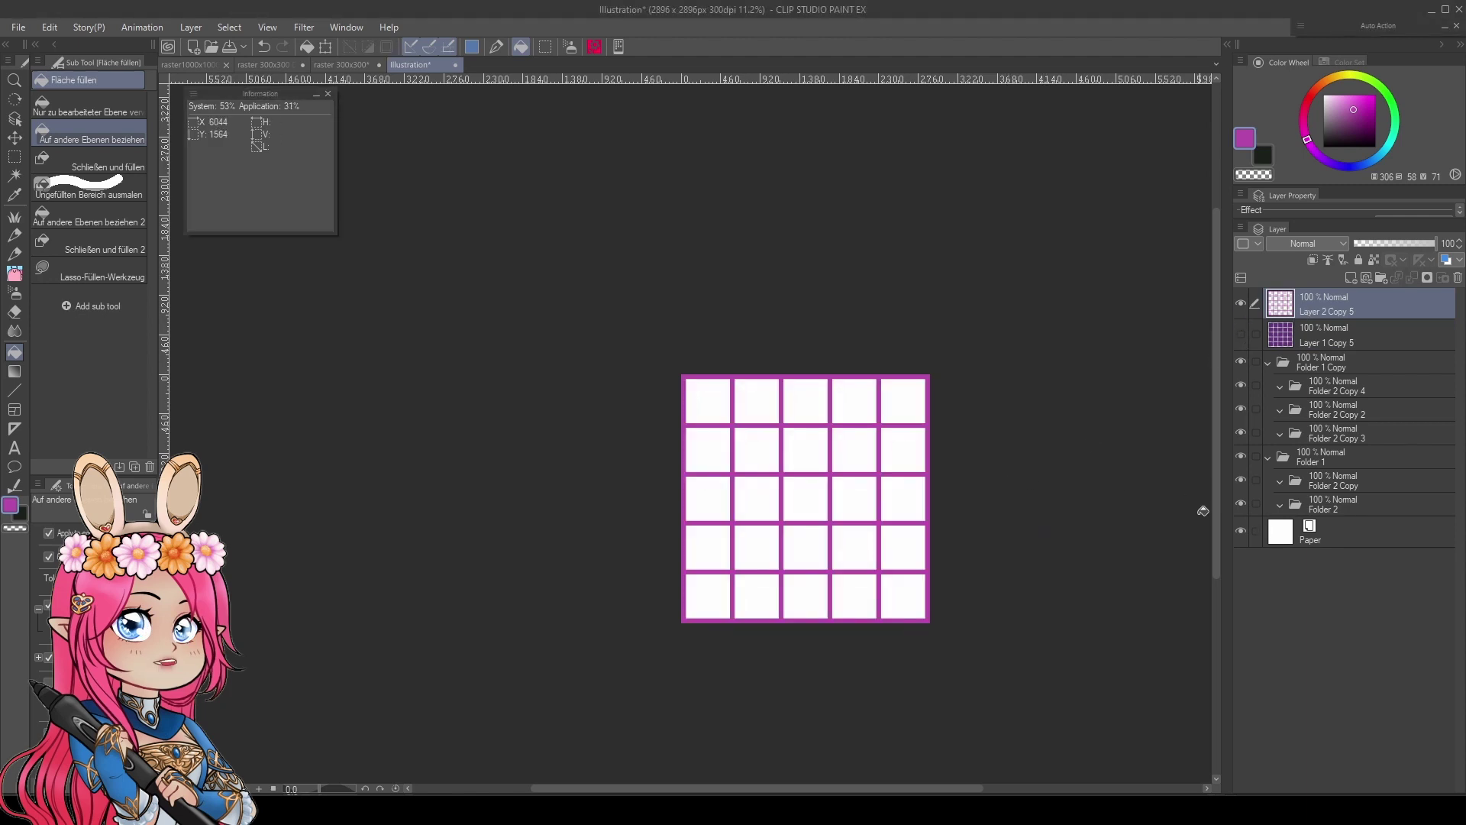
pyautogui.click(1241, 531)
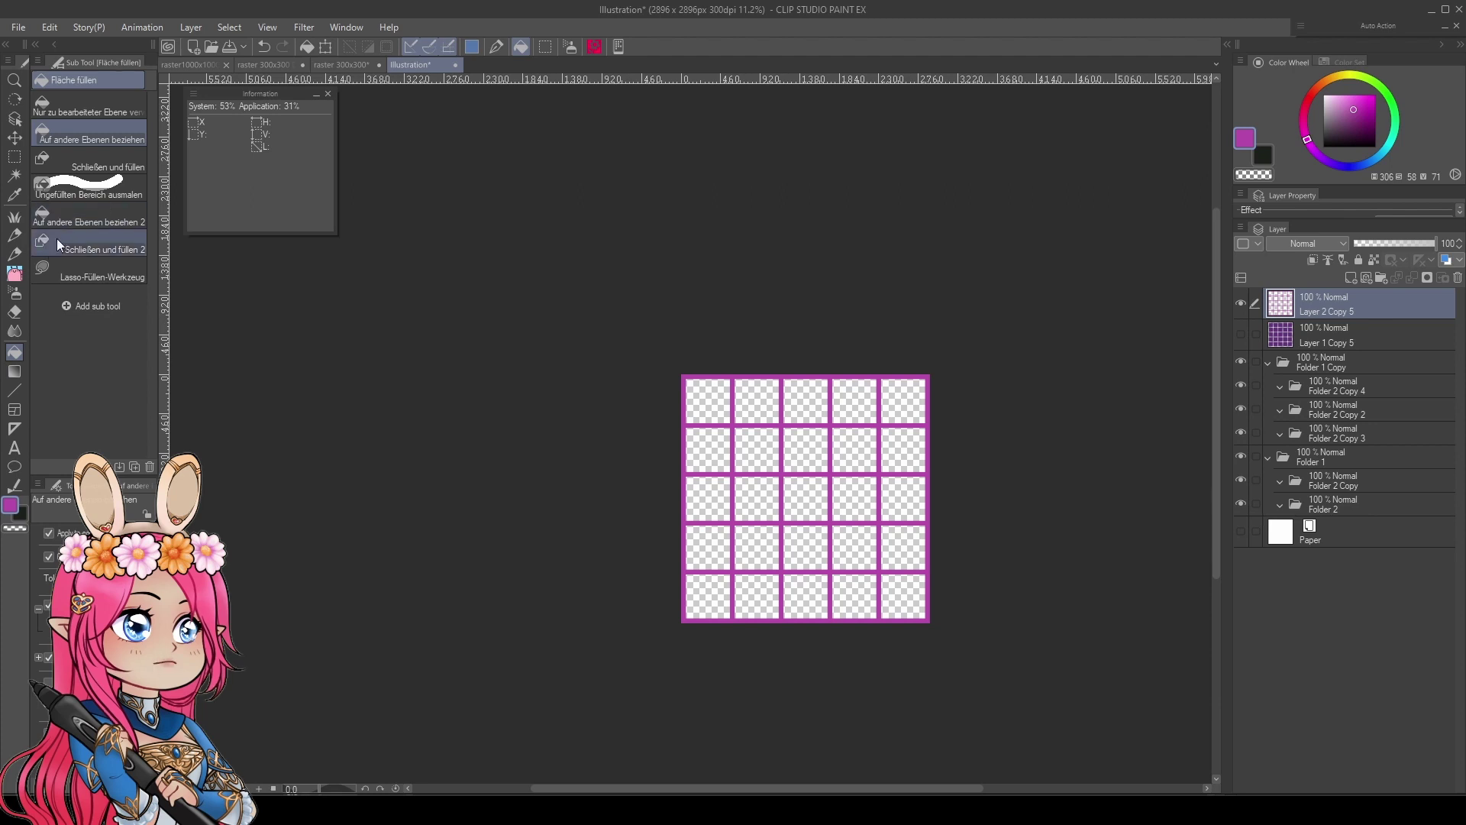
pyautogui.press('b')
# Step: Delete the leftover row folders, add an empty raster layer, and zoom in on the grid
pyautogui.click(1342, 365)
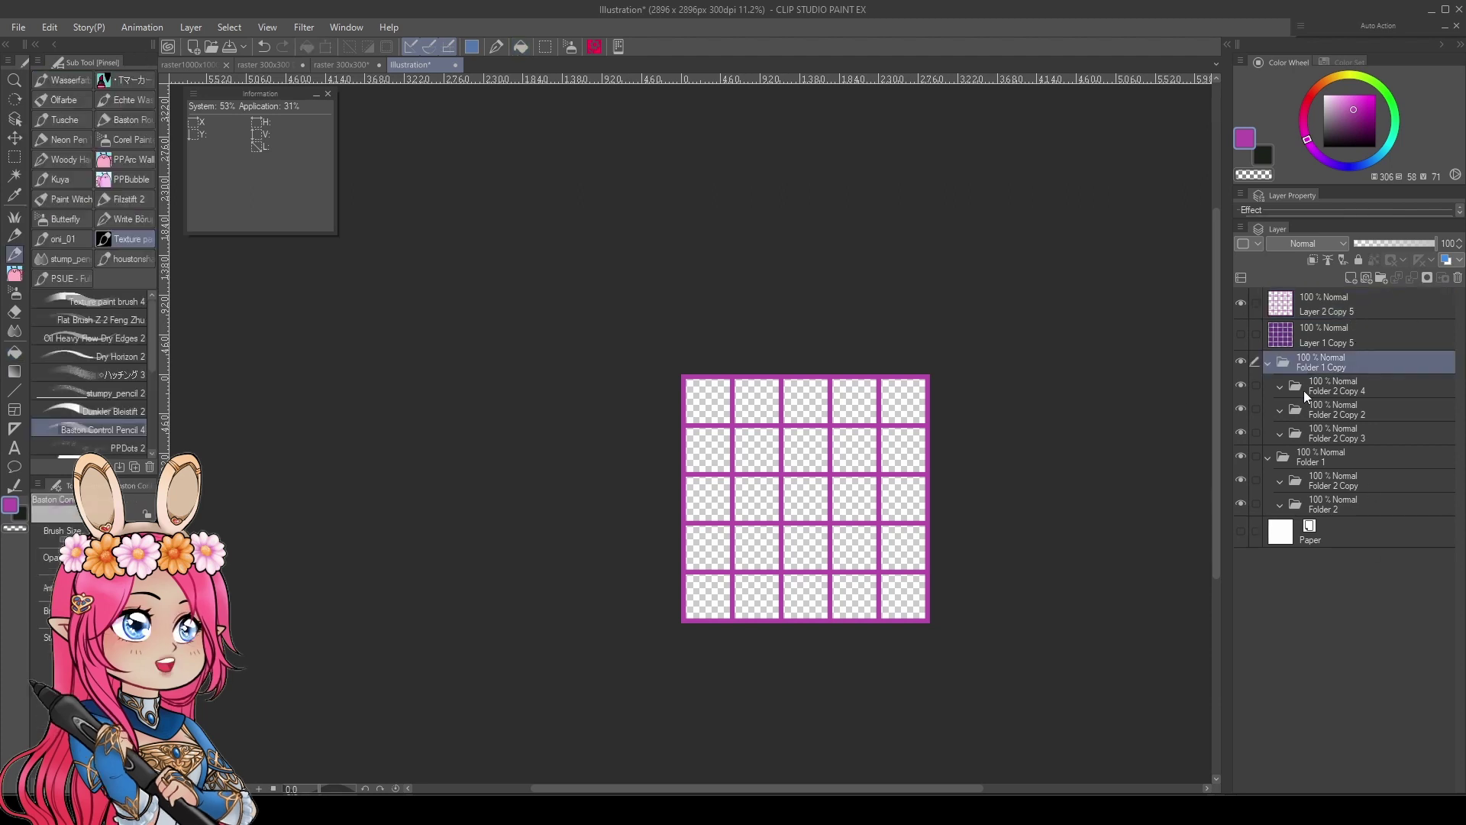
pyautogui.keyDown('shift'); pyautogui.click(1331, 462); pyautogui.keyUp('shift')
pyautogui.press('Delete')
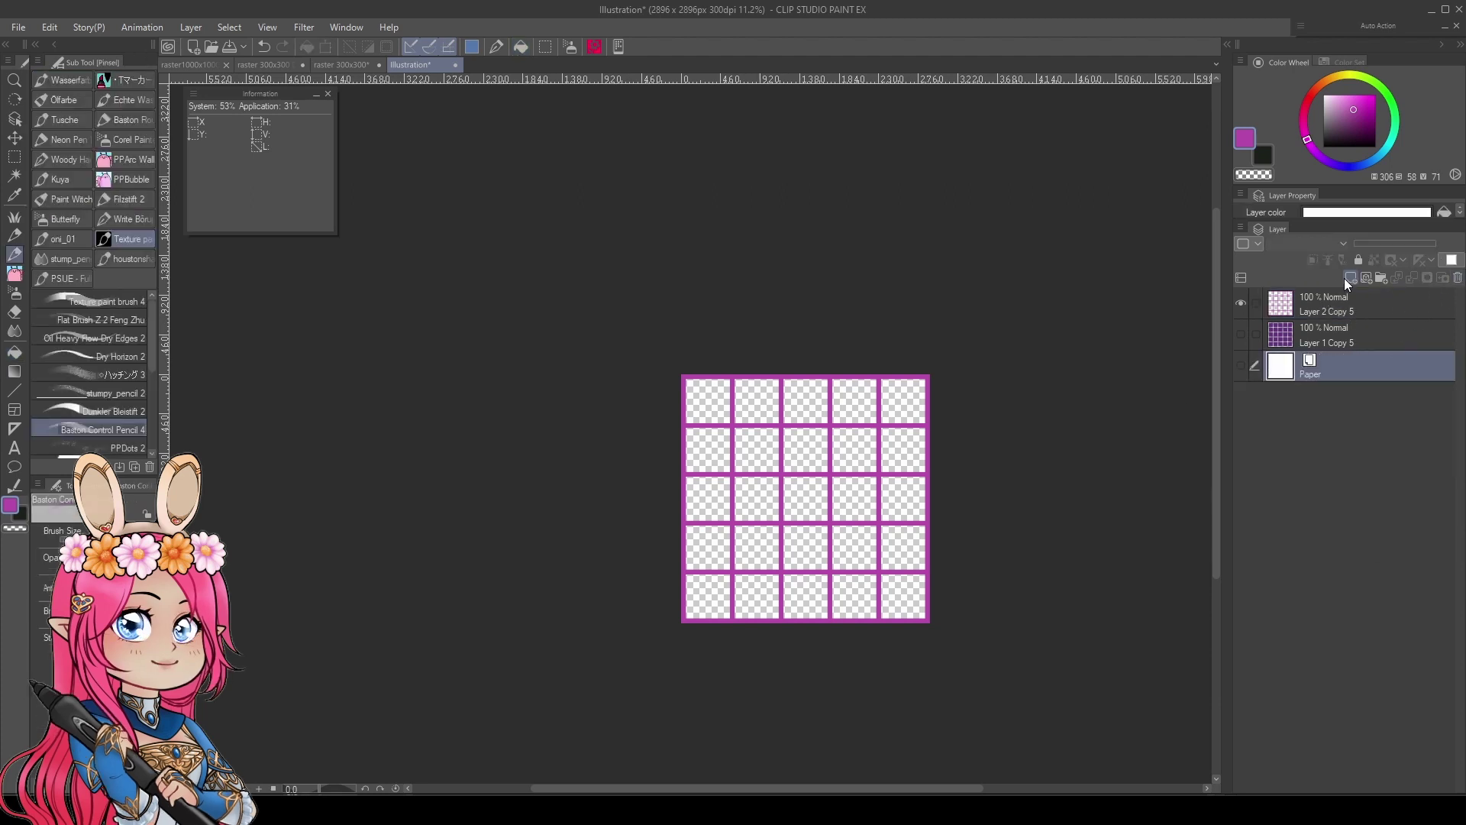
pyautogui.click(1345, 278)
pyautogui.moveTo(774, 470)
pyautogui.mouseDown()
pyautogui.moveTo(844, 485)
pyautogui.moveTo(871, 378)
pyautogui.mouseUp()
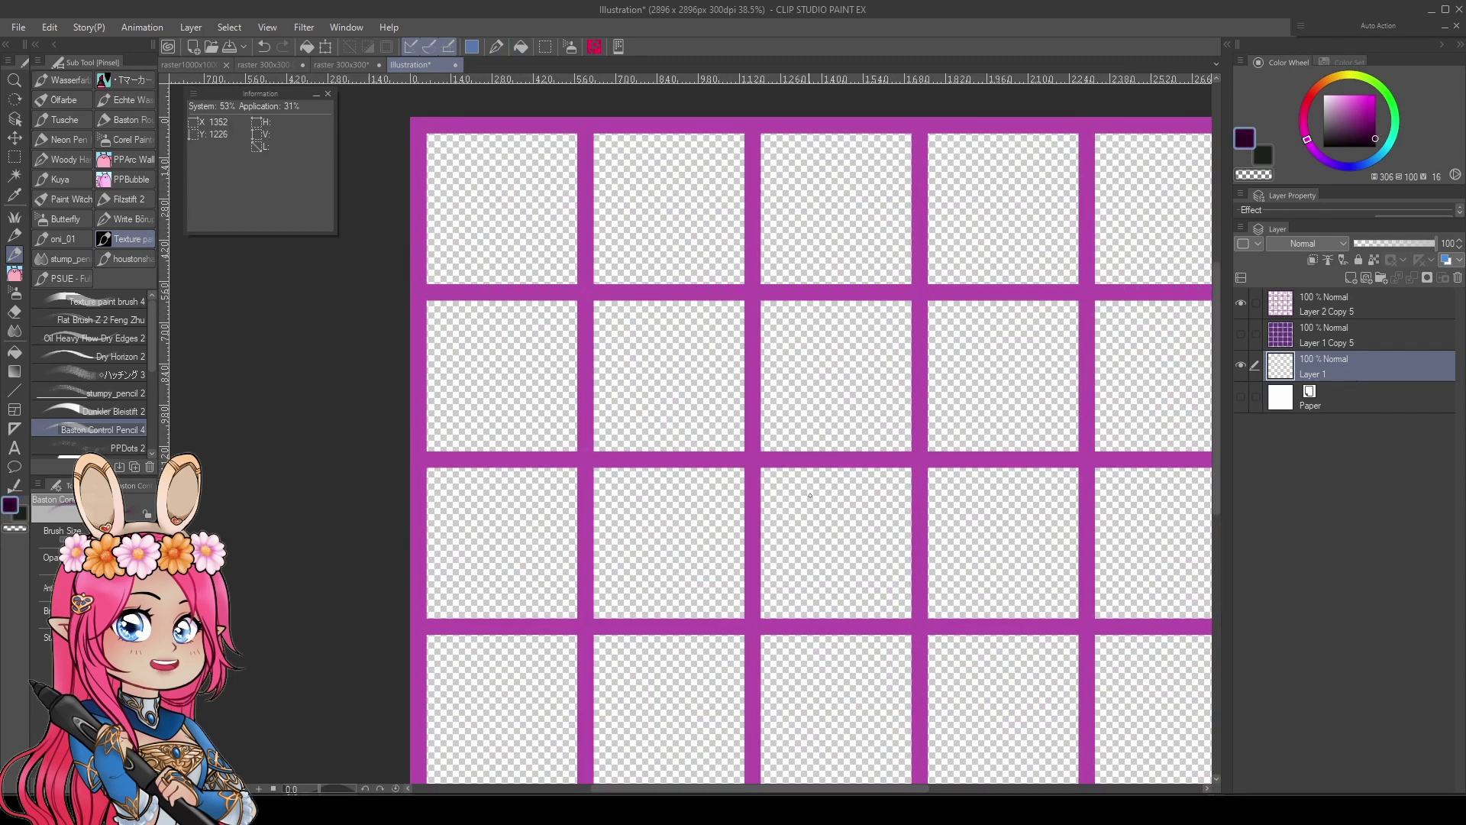